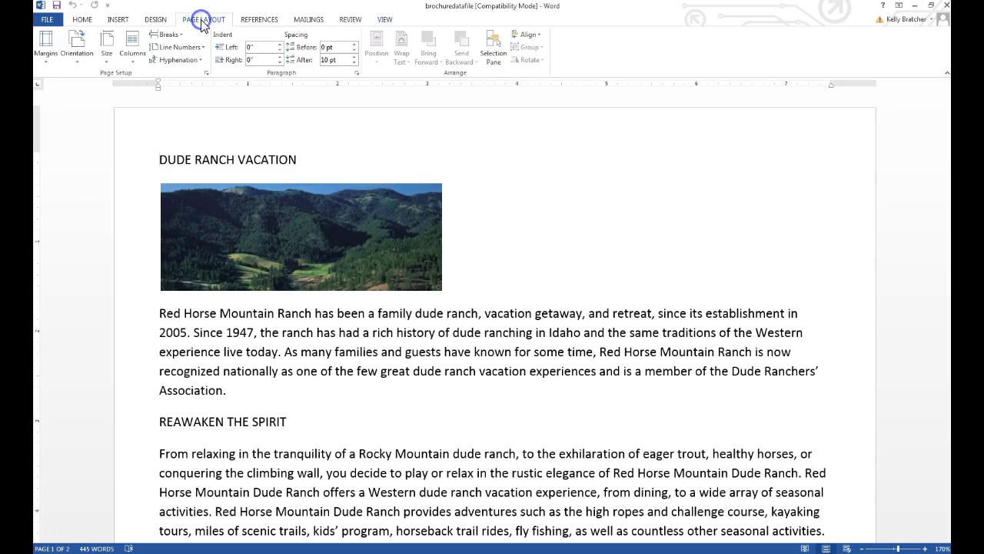
Step: Change the document's page orientation to Landscape
{"action": "left_click", "coordinate": [82, 53]}
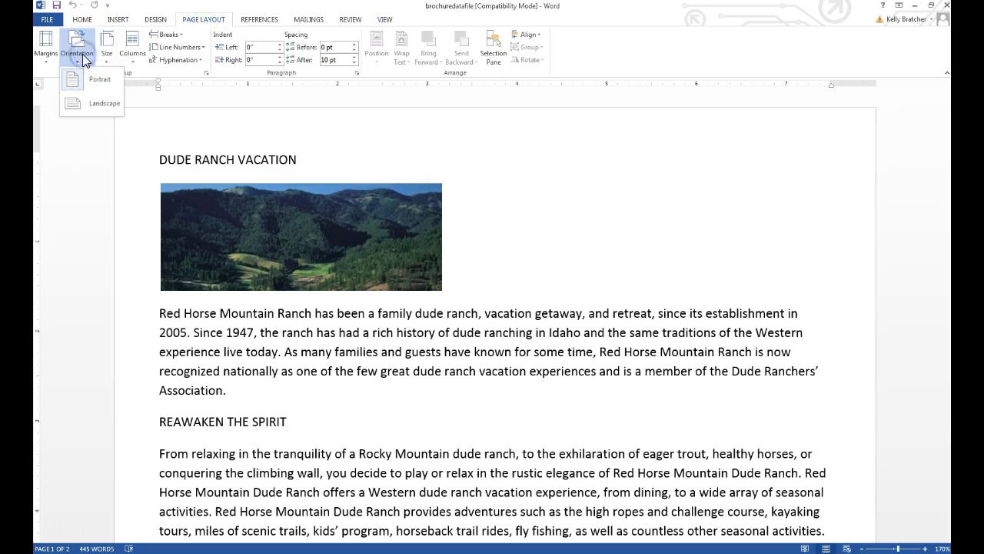
{"action": "left_click", "coordinate": [98, 94]}
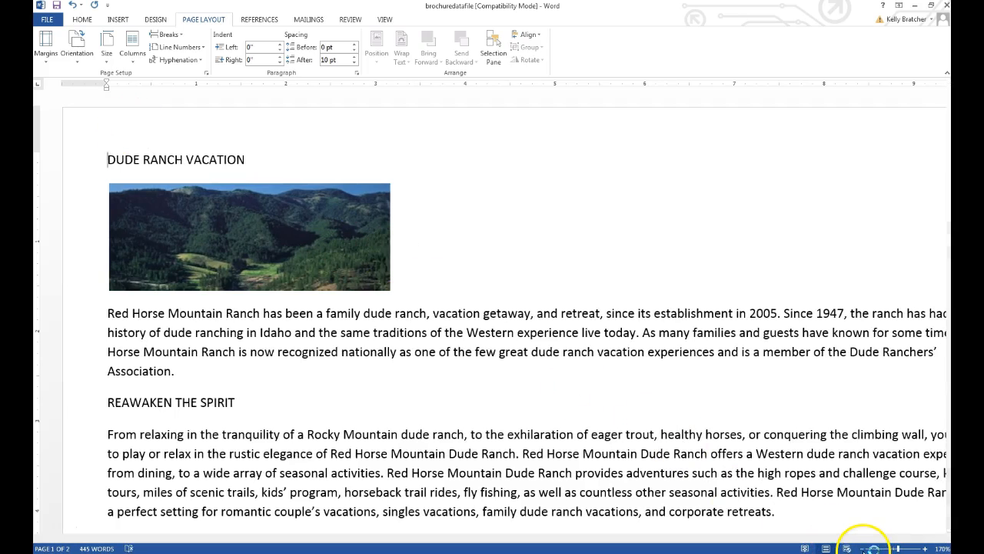
{"action": "left_click", "coordinate": [862, 549]}
{"action": "left_click", "coordinate": [862, 549]}
{"action": "left_click", "coordinate": [863, 548]}
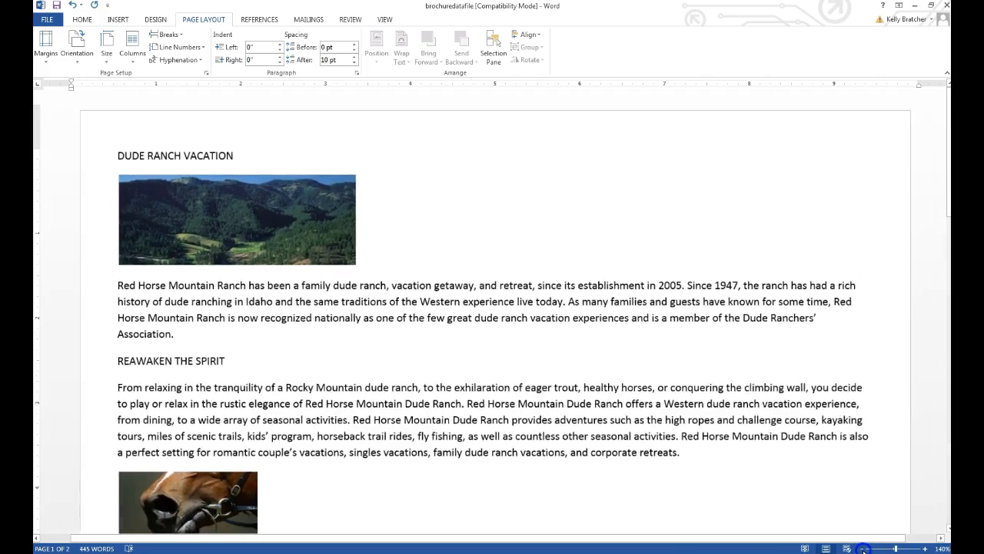
{"action": "left_click", "coordinate": [864, 550]}
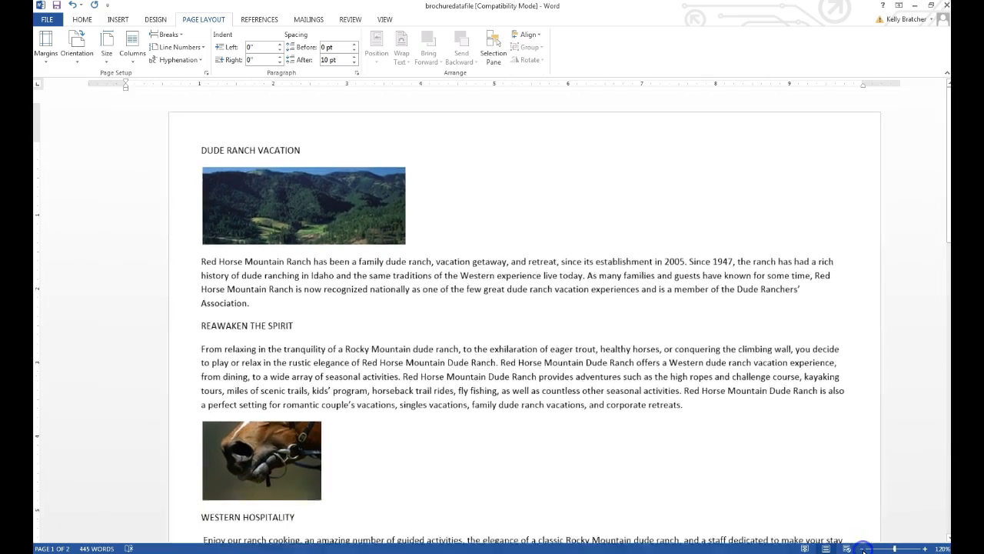
{"action": "left_click", "coordinate": [864, 549]}
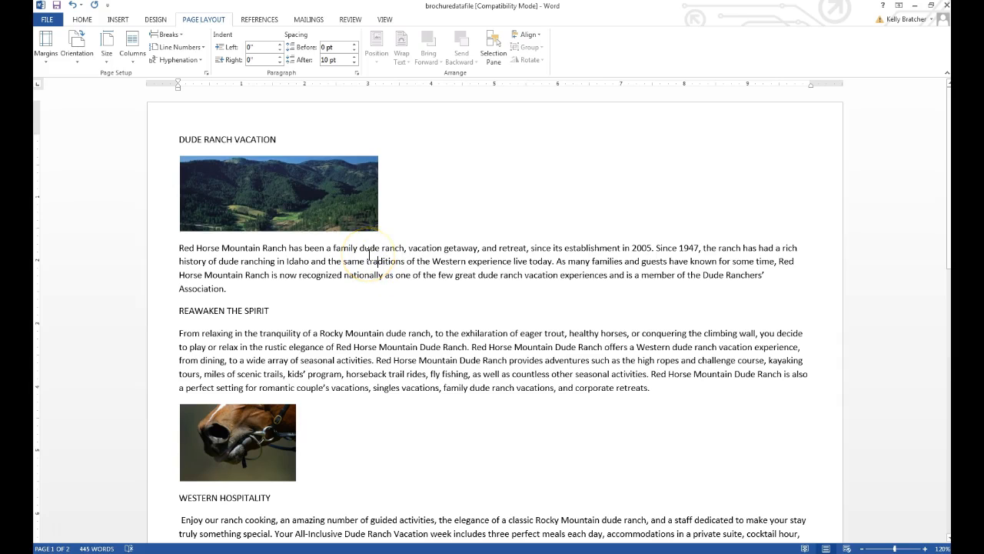
Step: Lay out the entire document, text and pictures, in three columns
{"action": "key", "text": "ctrl+a"}
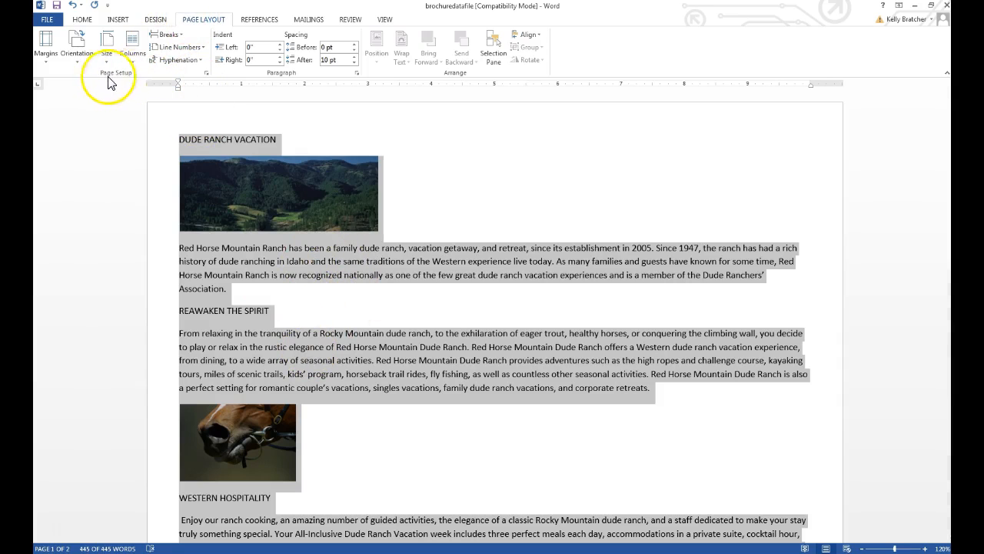
{"action": "left_click", "coordinate": [133, 56]}
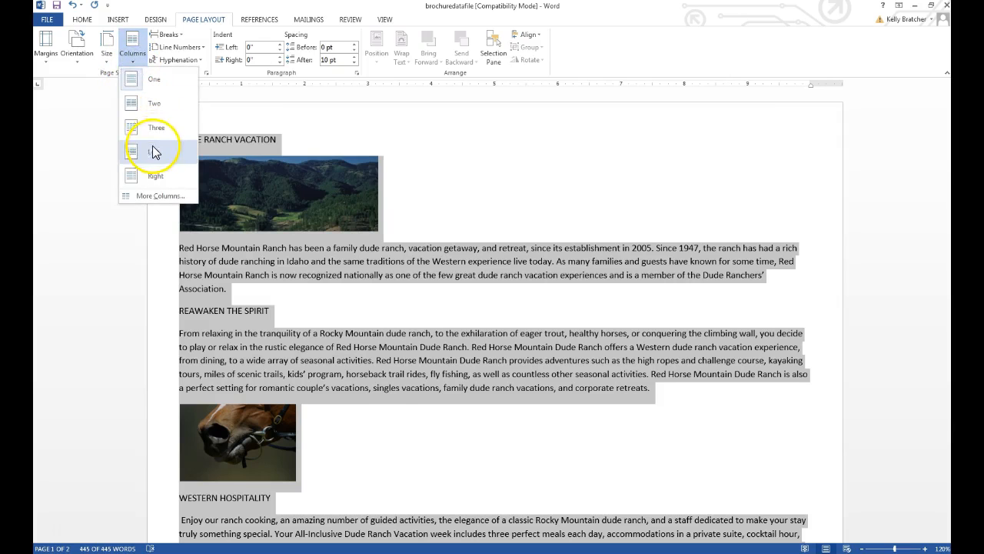
{"action": "left_click", "coordinate": [151, 108]}
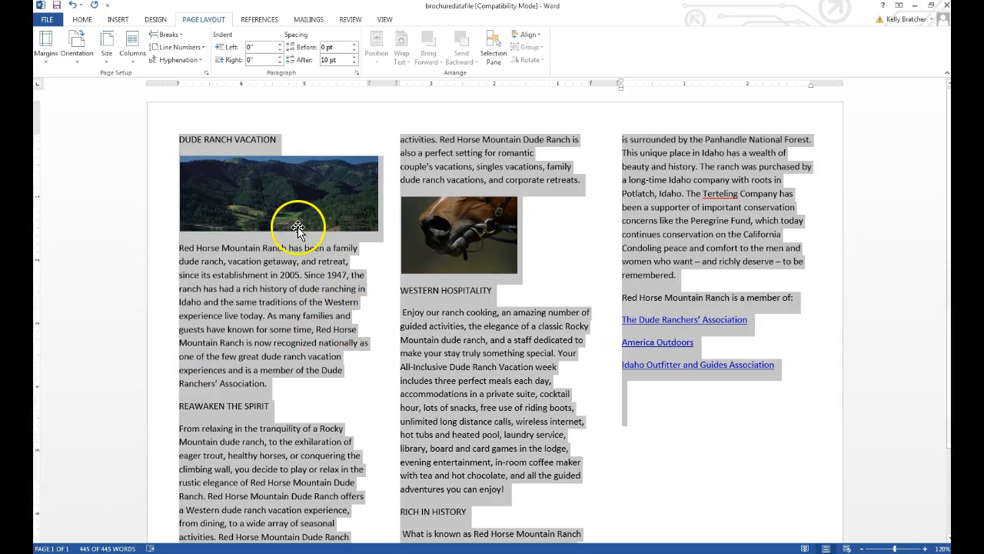
Step: Justify all of the document's text so both edges of each column line up
{"action": "left_click", "coordinate": [83, 19]}
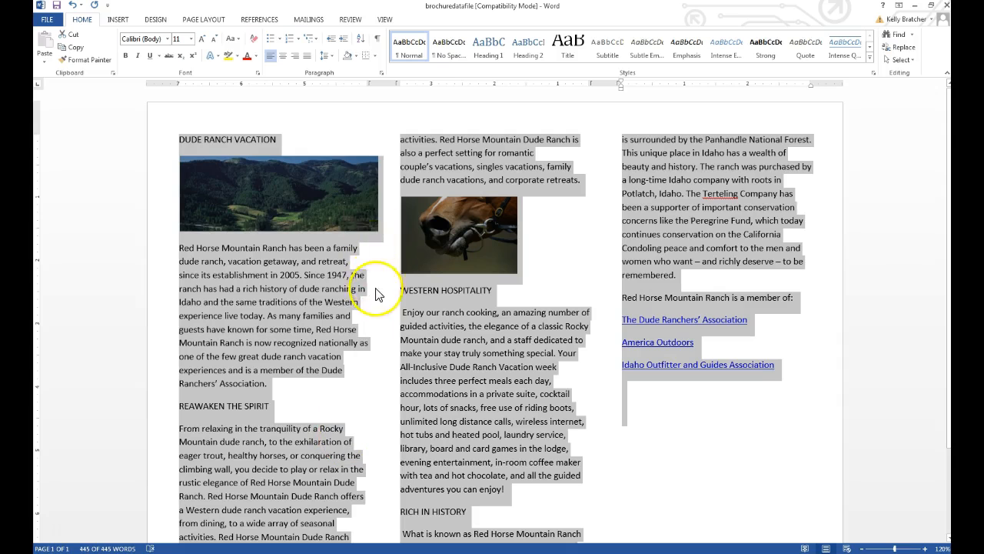
{"action": "left_click", "coordinate": [307, 58]}
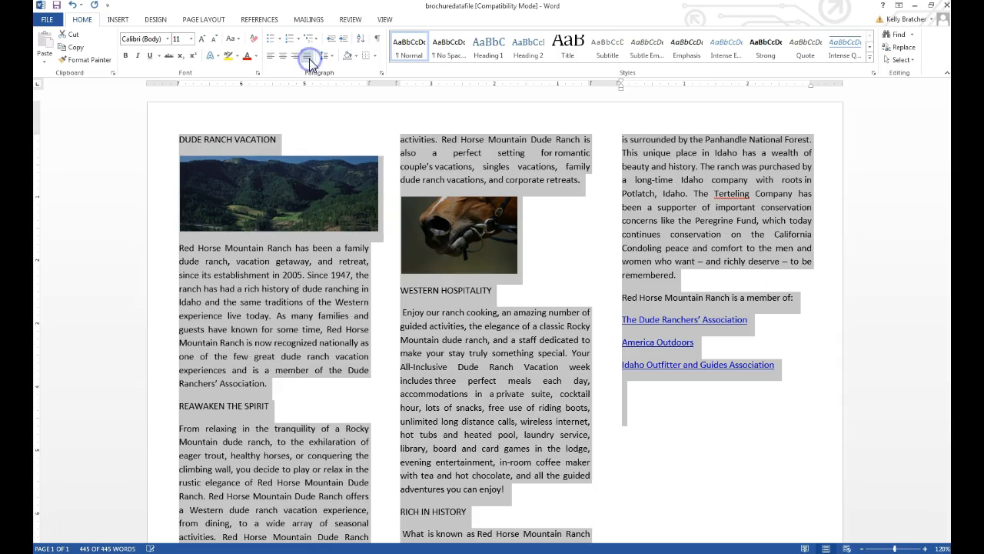
{"action": "left_click", "coordinate": [304, 302]}
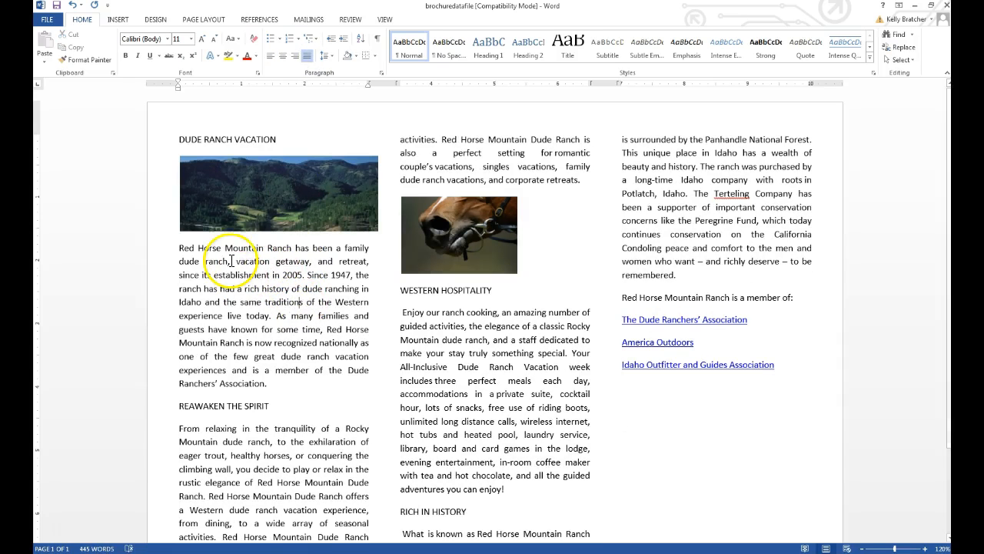
Step: Apply the Title style to "DUDE RANCH VACATION" and the Heading 1 style to "REAWAKEN THE SPIRIT"
{"action": "left_click_drag", "start_coordinate": [278, 141], "coordinate": [182, 136]}
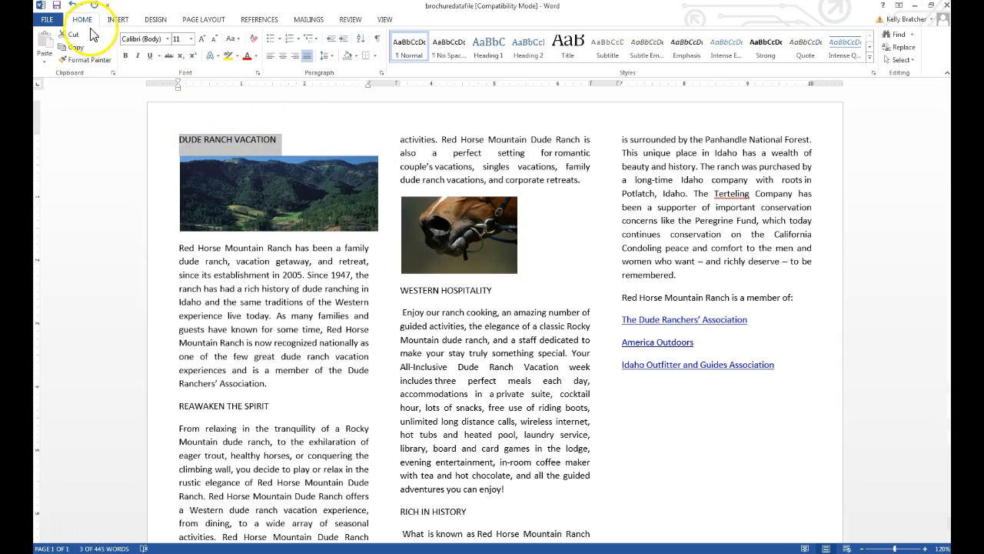
{"action": "left_click", "coordinate": [567, 46]}
{"action": "left_click_drag", "start_coordinate": [269, 441], "coordinate": [171, 440]}
{"action": "left_click", "coordinate": [490, 43]}
{"action": "left_click", "coordinate": [369, 275]}
Step: Copy the "REAWAKEN THE SPIRIT" formatting to the "RICH IN HISTORY" and "WESTERN HOSPITALITY" headings with Format Painter
{"action": "scroll", "coordinate": [331, 392], "scroll_direction": "down", "scroll_amount": 3}
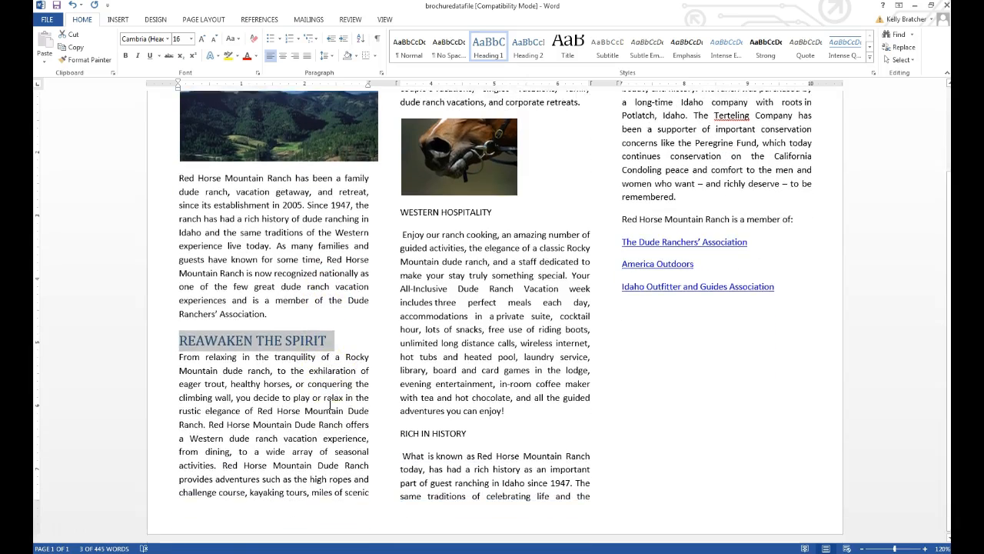
{"action": "left_click", "coordinate": [98, 63]}
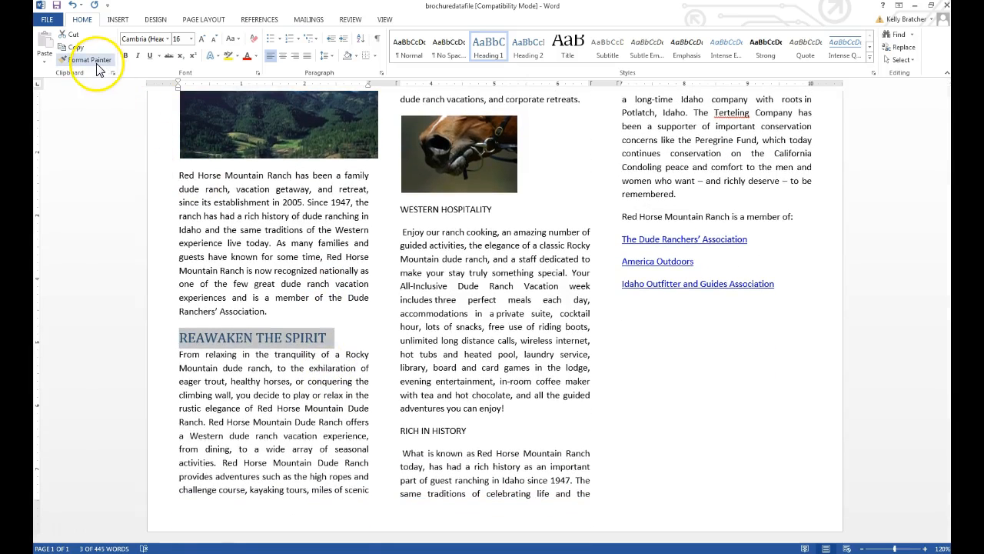
{"action": "left_click_drag", "start_coordinate": [471, 431], "coordinate": [394, 429]}
{"action": "left_click_drag", "start_coordinate": [496, 209], "coordinate": [412, 208]}
{"action": "scroll", "coordinate": [523, 200], "scroll_direction": "up", "scroll_amount": 3}
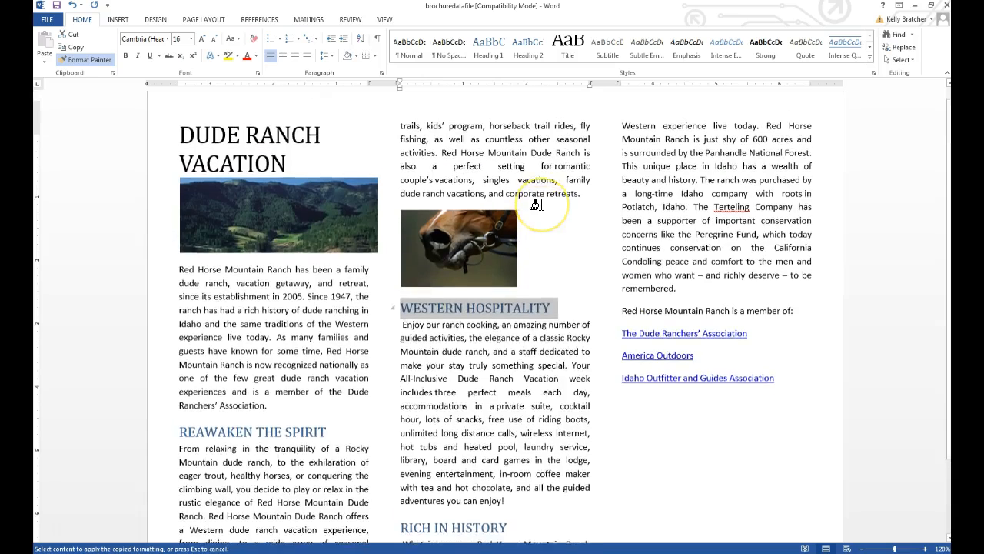
{"action": "left_click", "coordinate": [84, 60]}
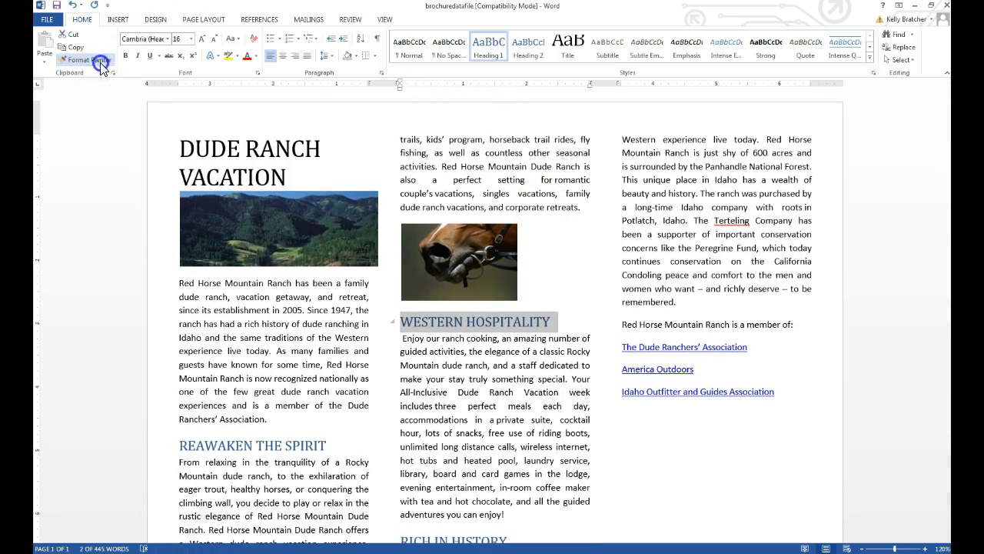
{"action": "left_click", "coordinate": [469, 169]}
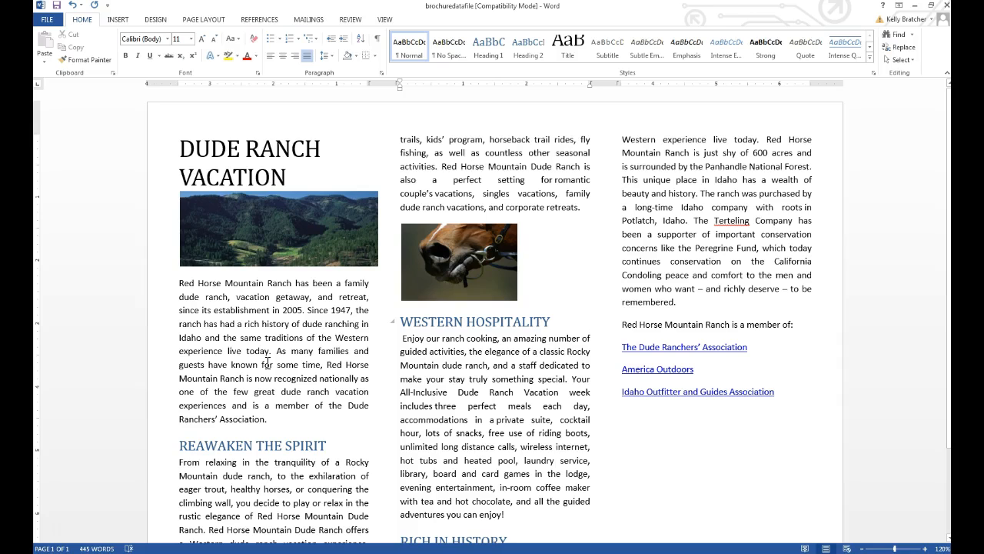
Step: Apply the Depth theme to the document
{"action": "left_click", "coordinate": [203, 19]}
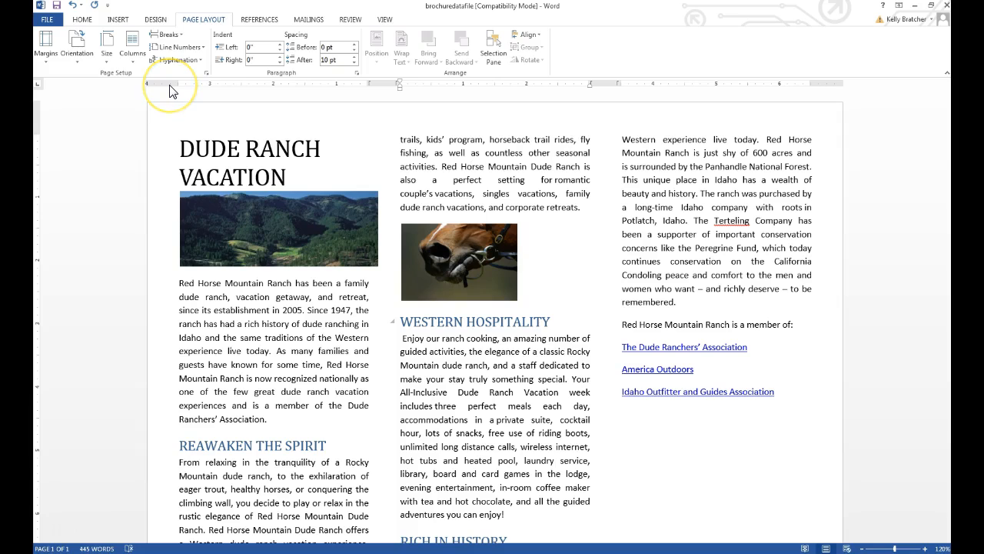
{"action": "left_click", "coordinate": [160, 19]}
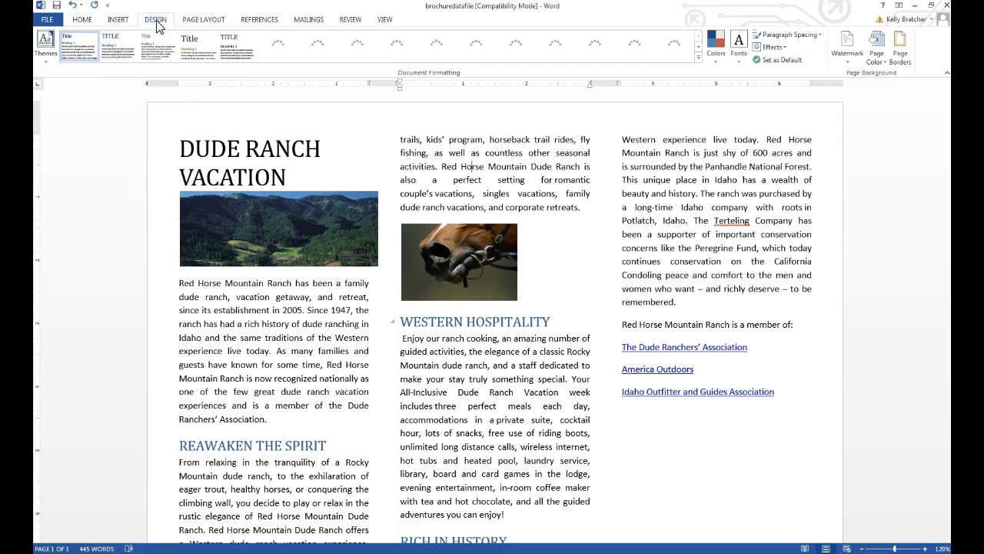
{"action": "left_click", "coordinate": [44, 65]}
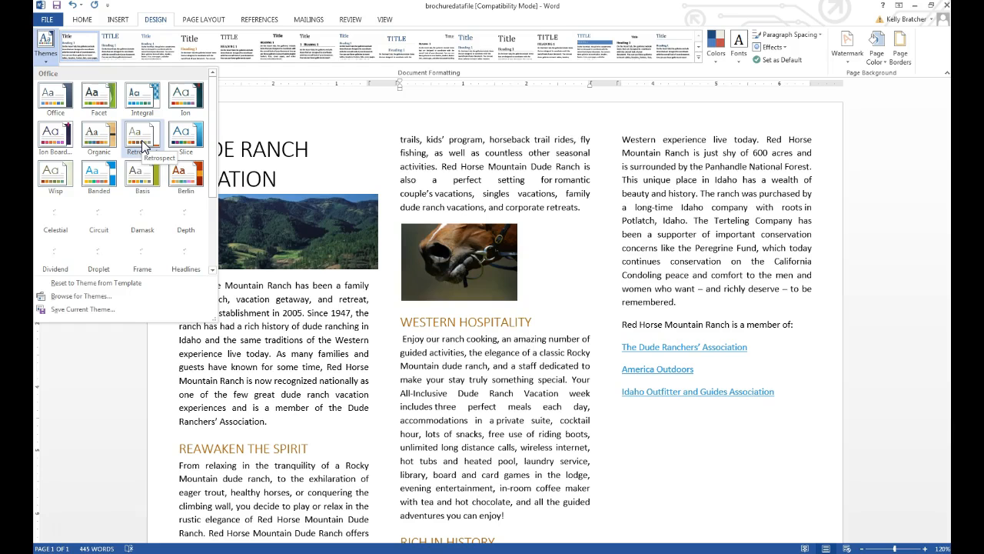
{"action": "left_click", "coordinate": [182, 179]}
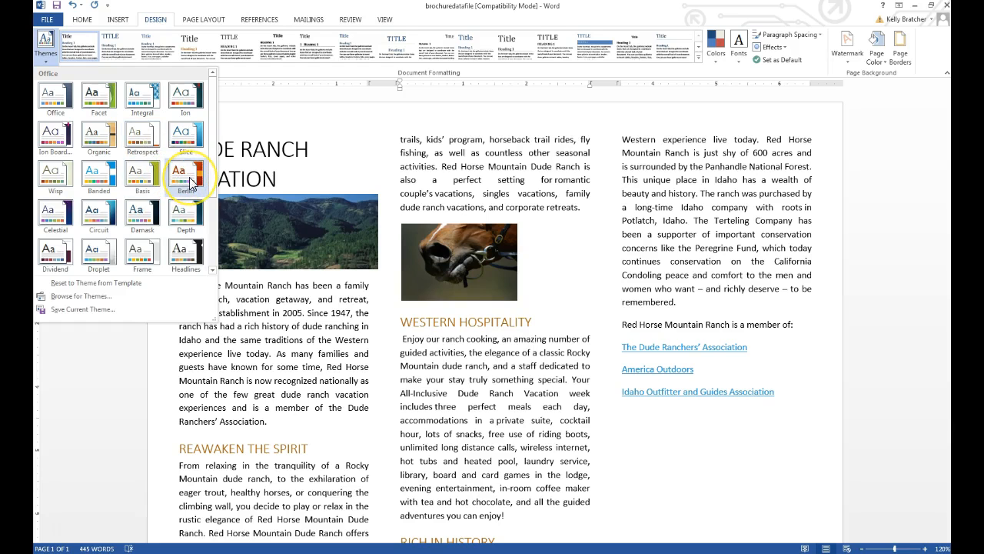
{"action": "left_click", "coordinate": [191, 183]}
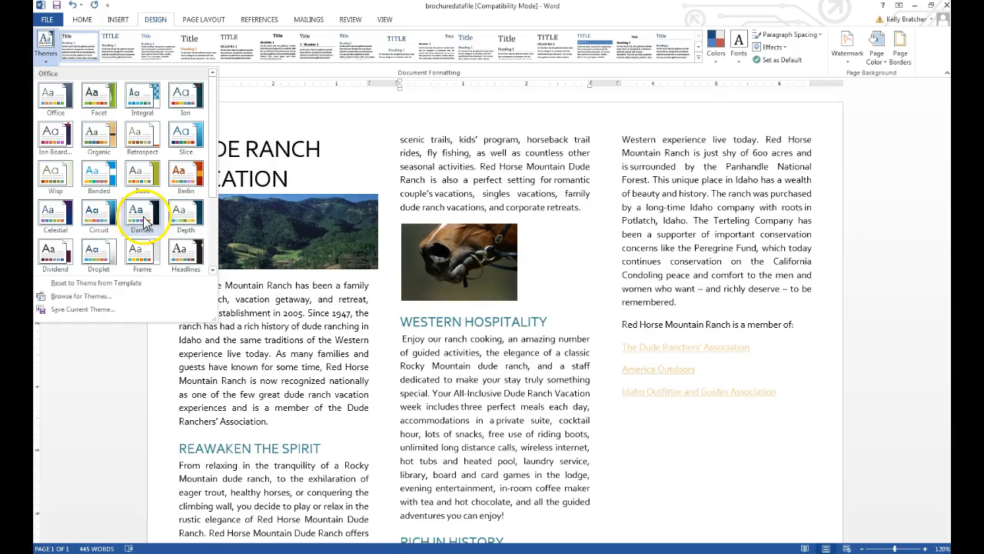
{"action": "left_click", "coordinate": [180, 217]}
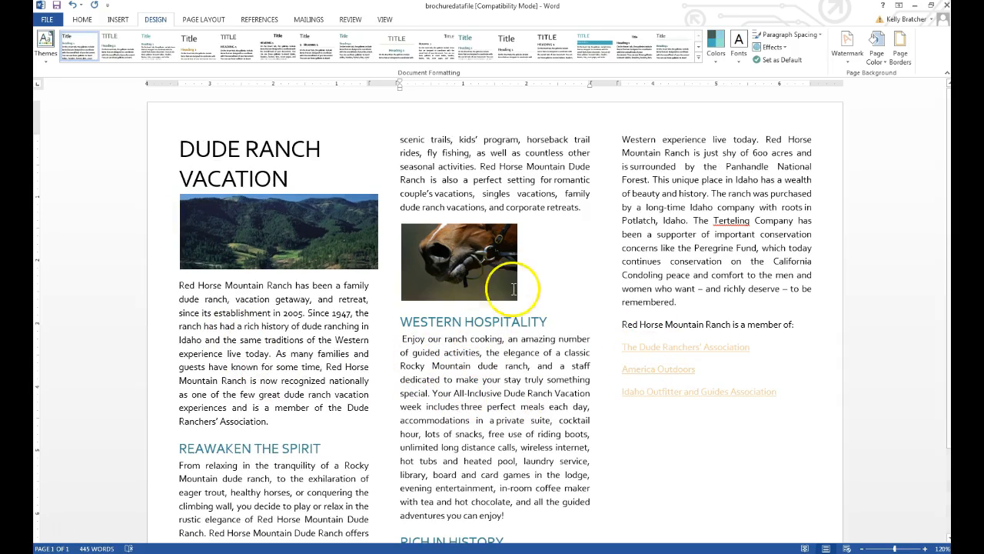
Step: Set the theme colors to Yellow Orange and the page color to the lightest orange tint
{"action": "left_click", "coordinate": [715, 61]}
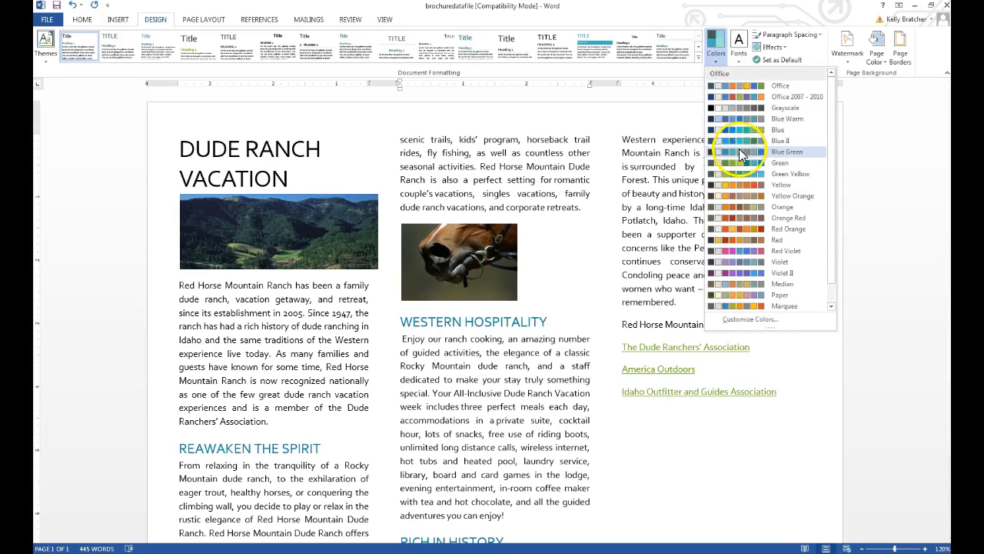
{"action": "left_click", "coordinate": [738, 196]}
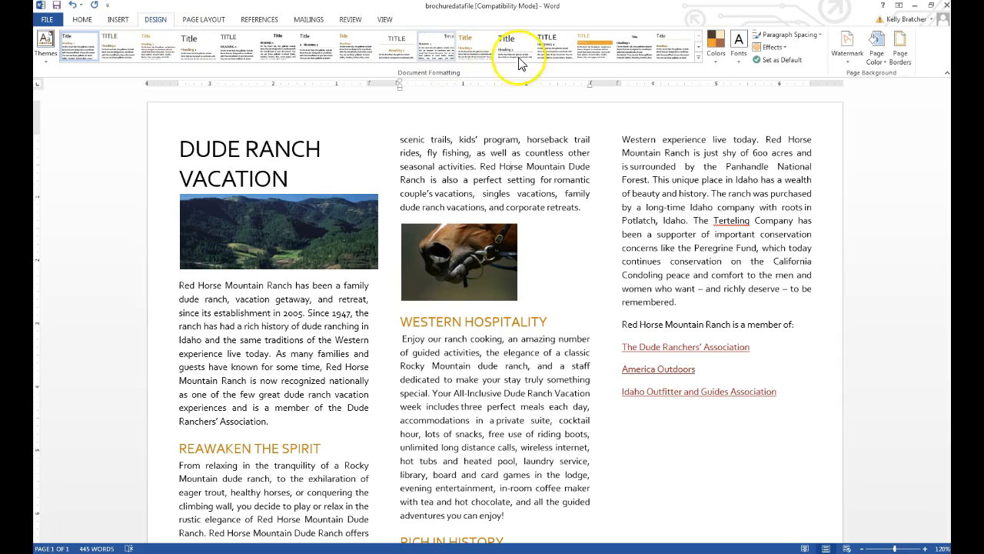
{"action": "left_click", "coordinate": [873, 62]}
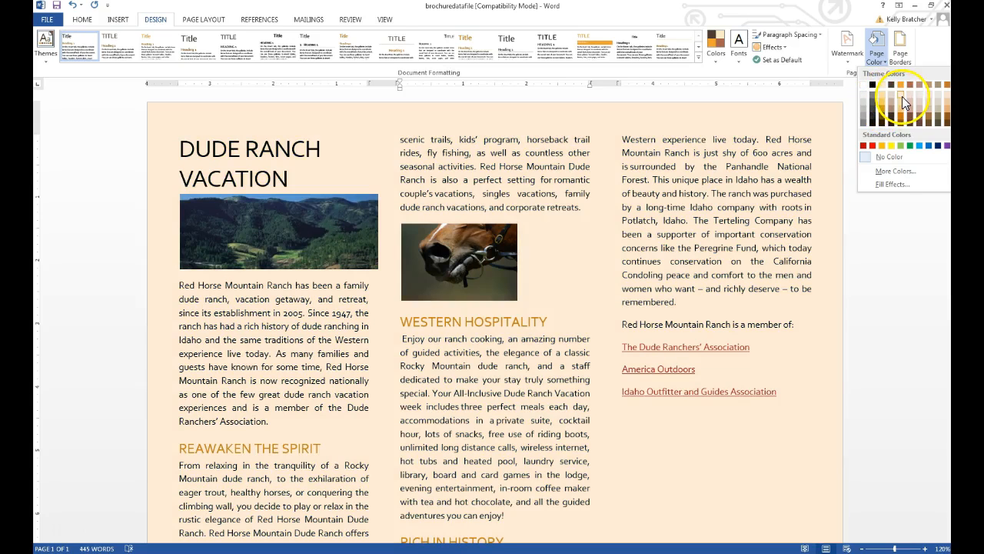
{"action": "left_click", "coordinate": [903, 96]}
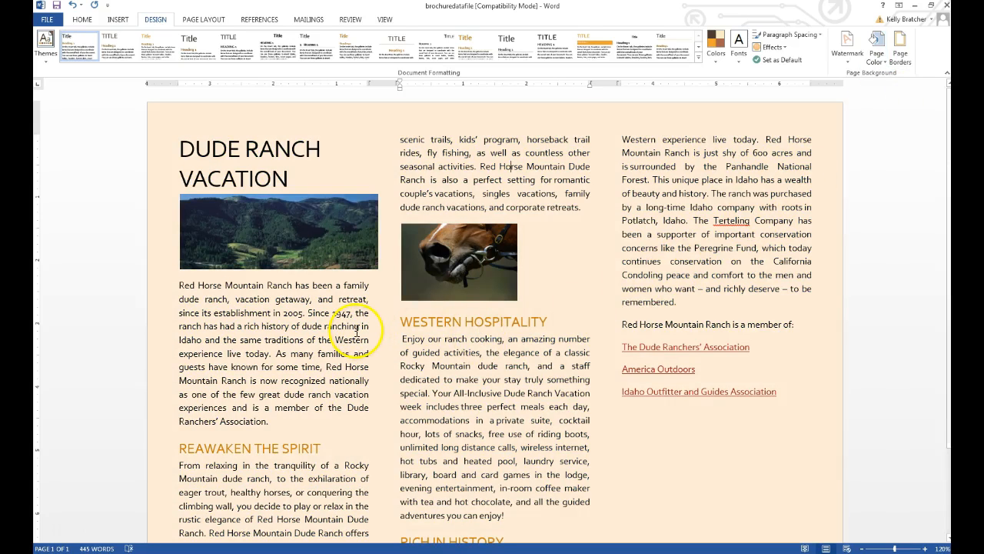
Step: Set the horse picture's text wrapping to Square
{"action": "left_click", "coordinate": [473, 269]}
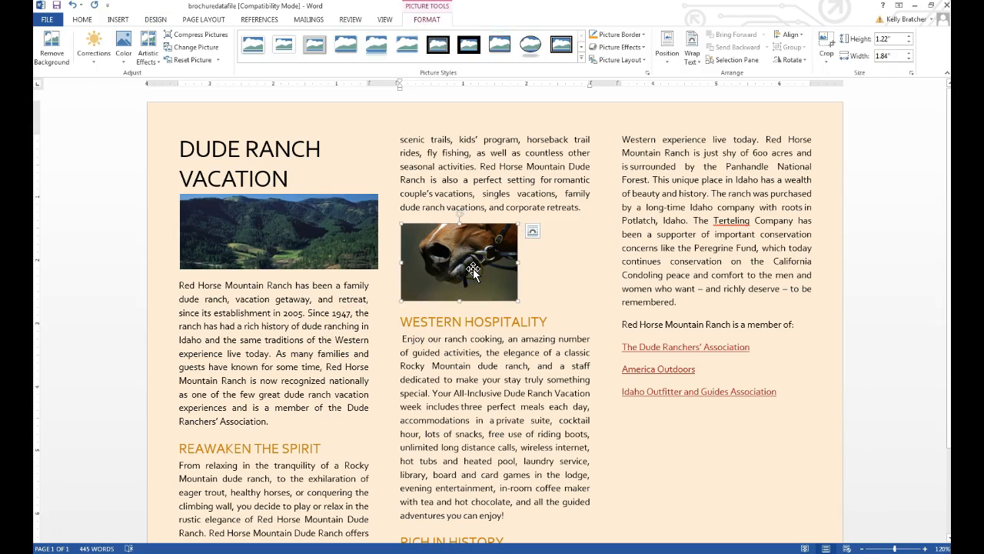
{"action": "left_click", "coordinate": [533, 231]}
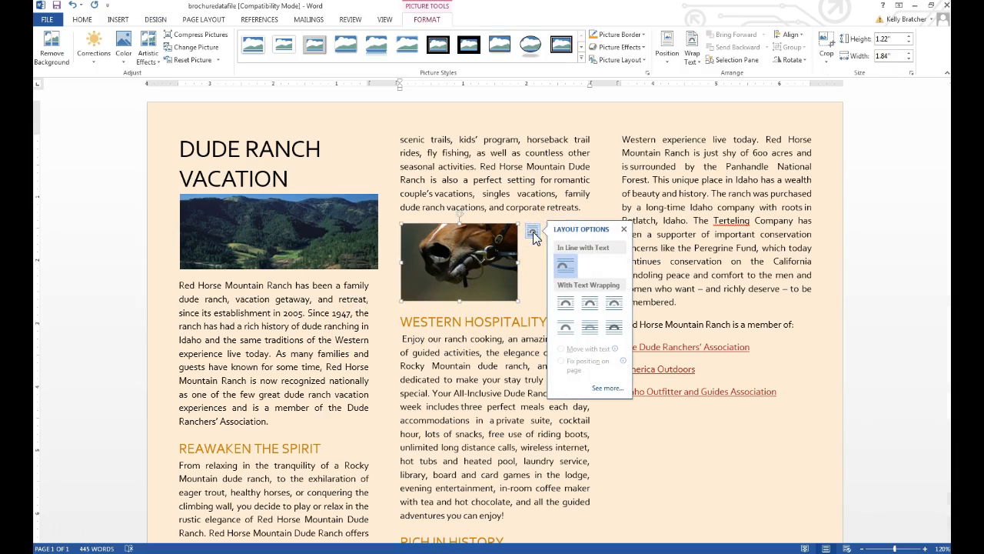
{"action": "left_click", "coordinate": [566, 305]}
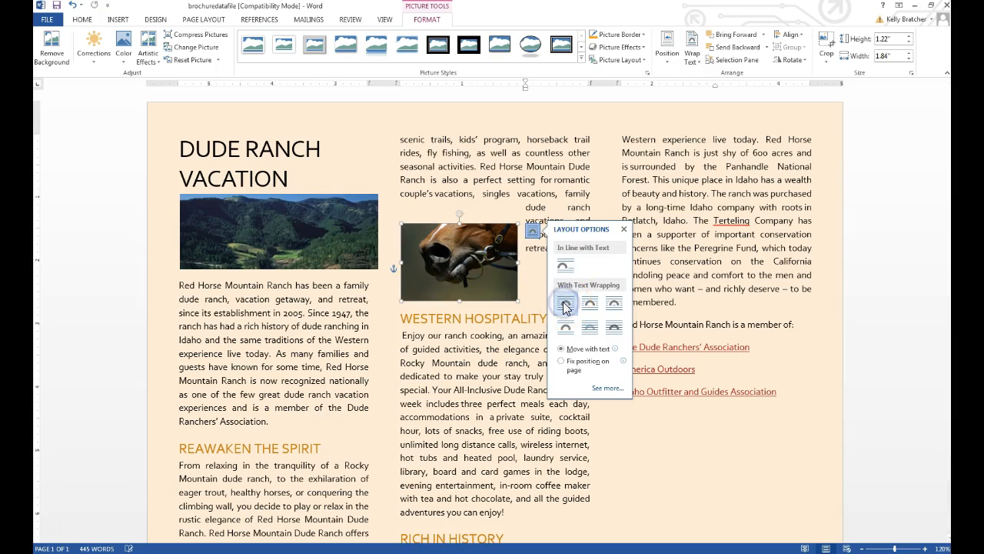
Step: Move the horse picture up into the paragraph above "WESTERN HOSPITALITY" and nudge it down to just below the "Ranch is also a perfect setting" line
{"action": "left_click_drag", "start_coordinate": [468, 268], "coordinate": [464, 229]}
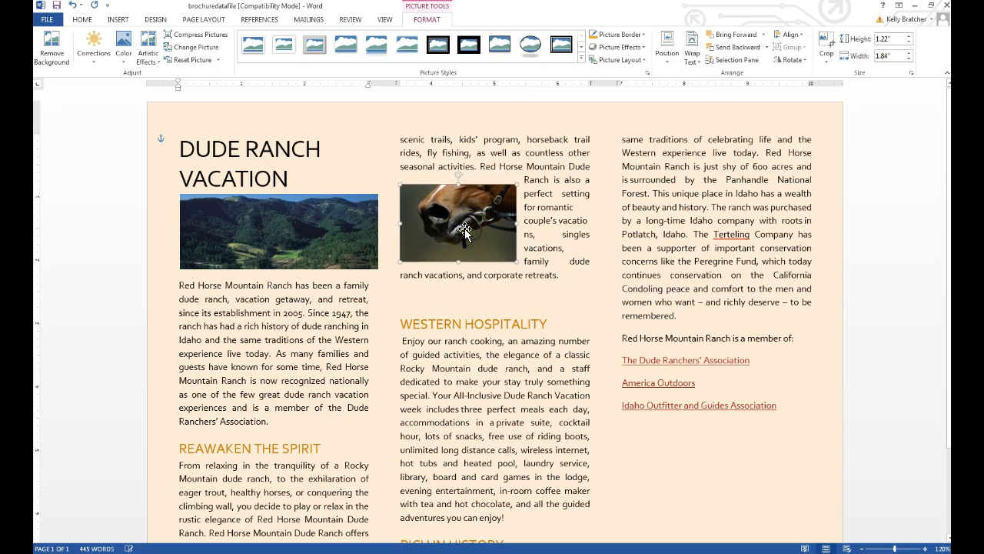
{"action": "key", "text": "Down"}
{"action": "key", "text": "Down"}
{"action": "key", "text": "Down"}
{"action": "key", "text": "Down"}
{"action": "key", "text": "Down"}
{"action": "key", "text": "Down"}
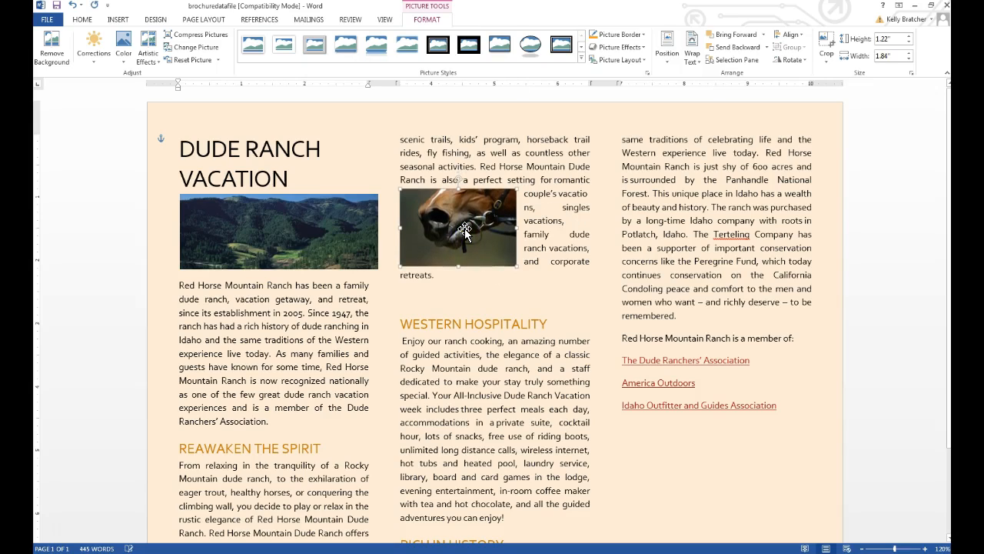
{"action": "key", "text": "Down"}
{"action": "key", "text": "Down"}
{"action": "key", "text": "Down"}
{"action": "key", "text": "Down"}
{"action": "key", "text": "Down"}
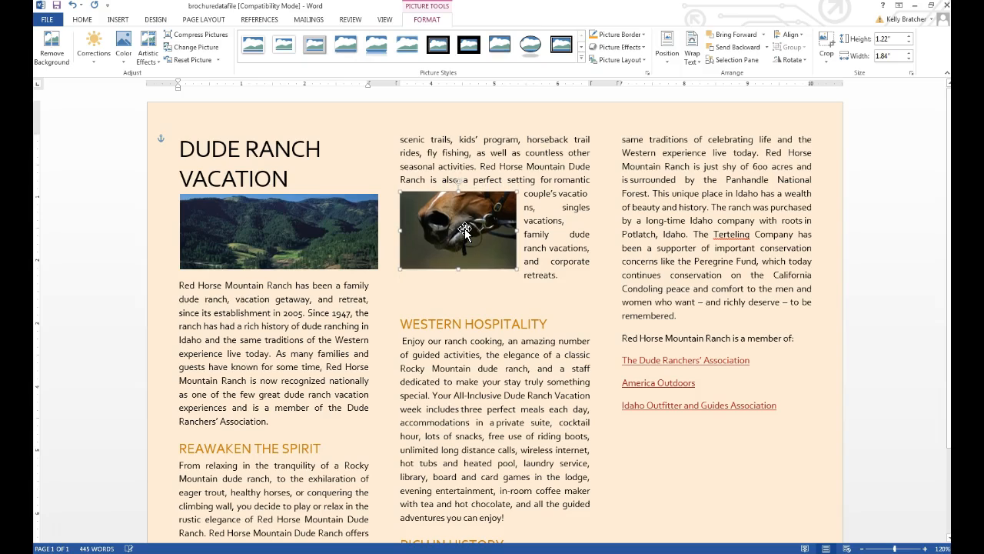
{"action": "key", "text": "Down"}
{"action": "key", "text": "Down"}
{"action": "key", "text": "Down"}
{"action": "key", "text": "Down"}
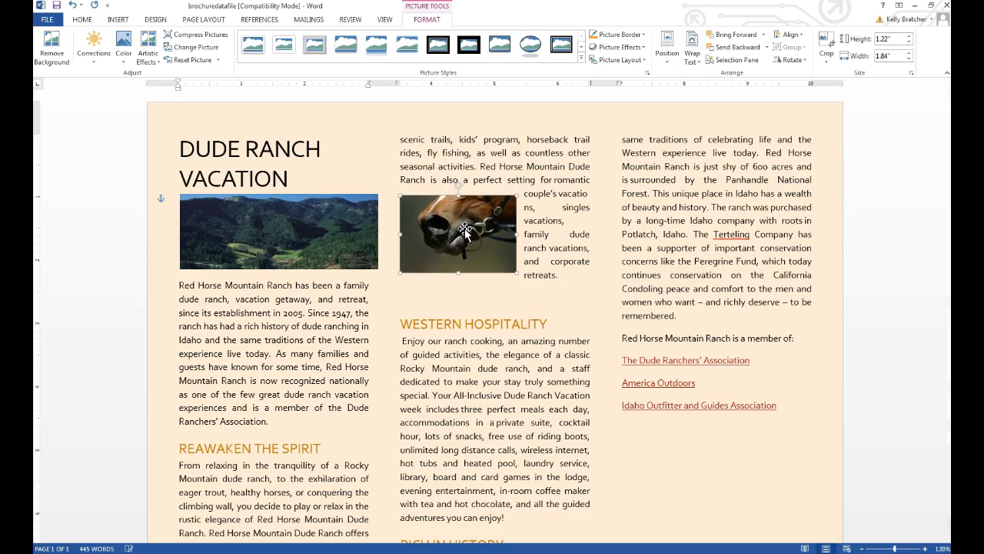
{"action": "left_click", "coordinate": [461, 156]}
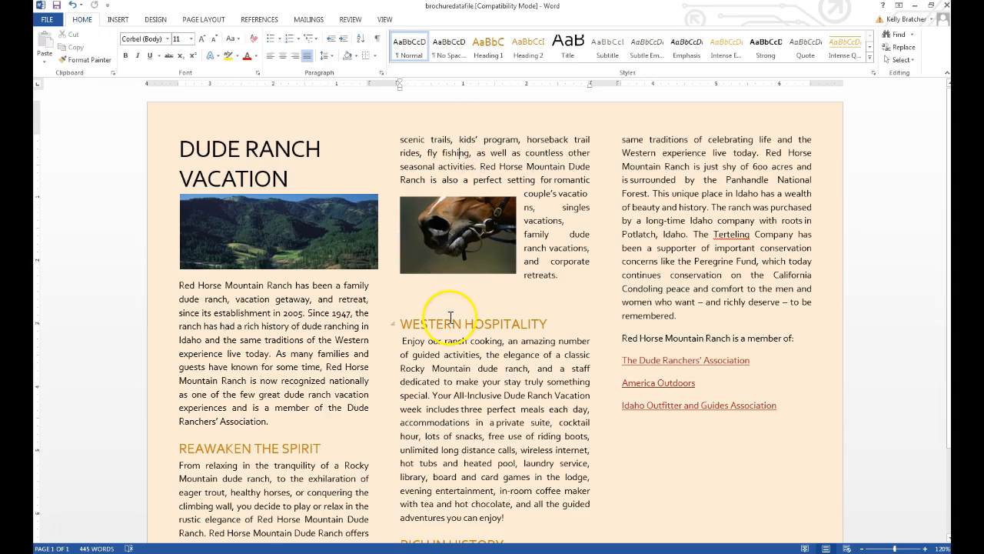
Step: Apply the Reflected Rounded Rectangle picture style to the mountain landscape picture below the title
{"action": "left_click", "coordinate": [312, 241]}
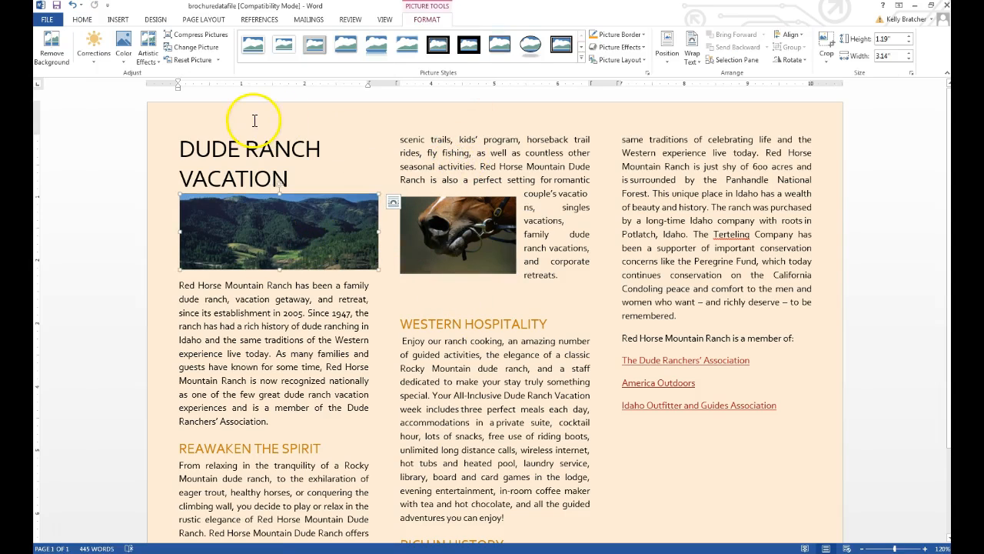
{"action": "left_click", "coordinate": [379, 52]}
Step: Try centering and left-aligning the mountain landscape picture in its column
{"action": "left_click", "coordinate": [81, 20]}
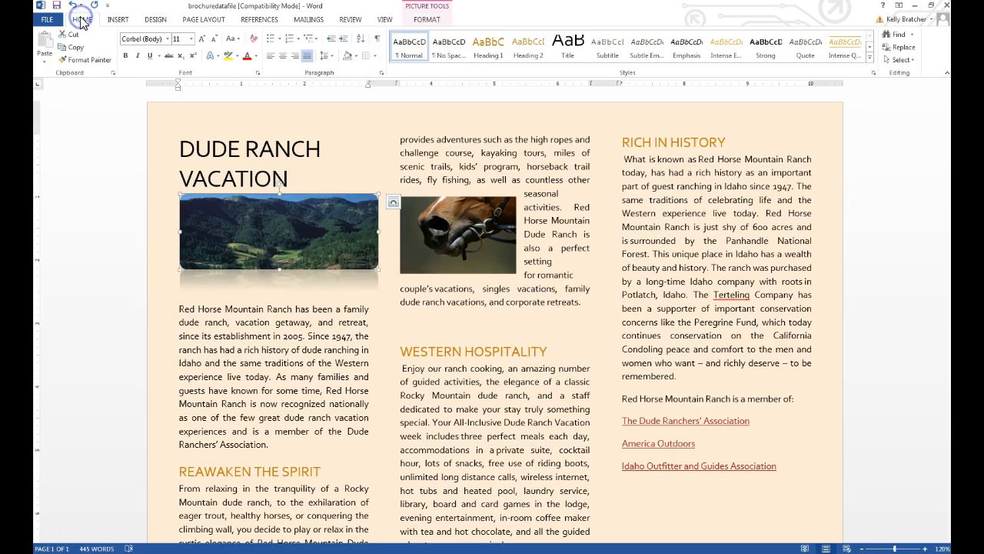
{"action": "left_click", "coordinate": [282, 57]}
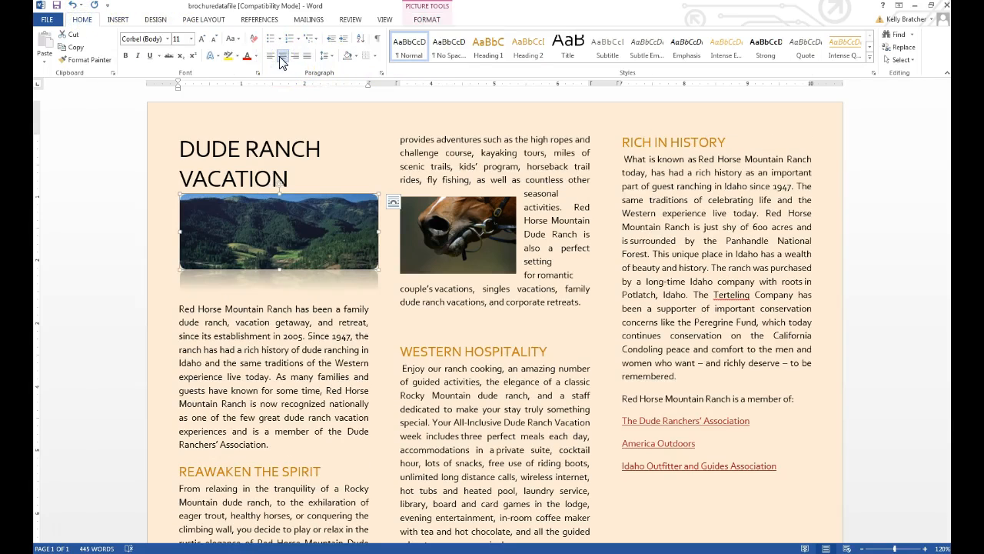
{"action": "left_click", "coordinate": [256, 57]}
{"action": "left_click", "coordinate": [271, 56]}
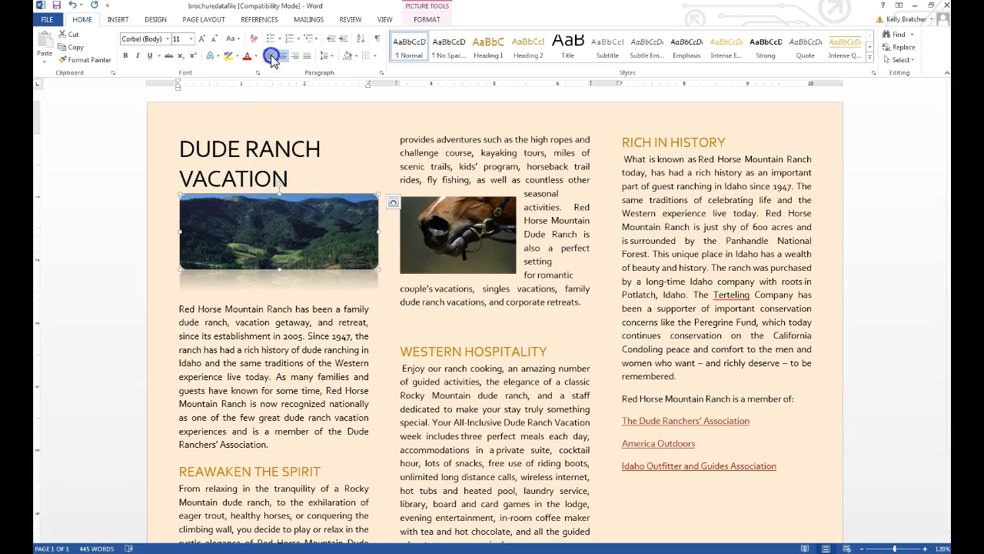
{"action": "left_click", "coordinate": [235, 256]}
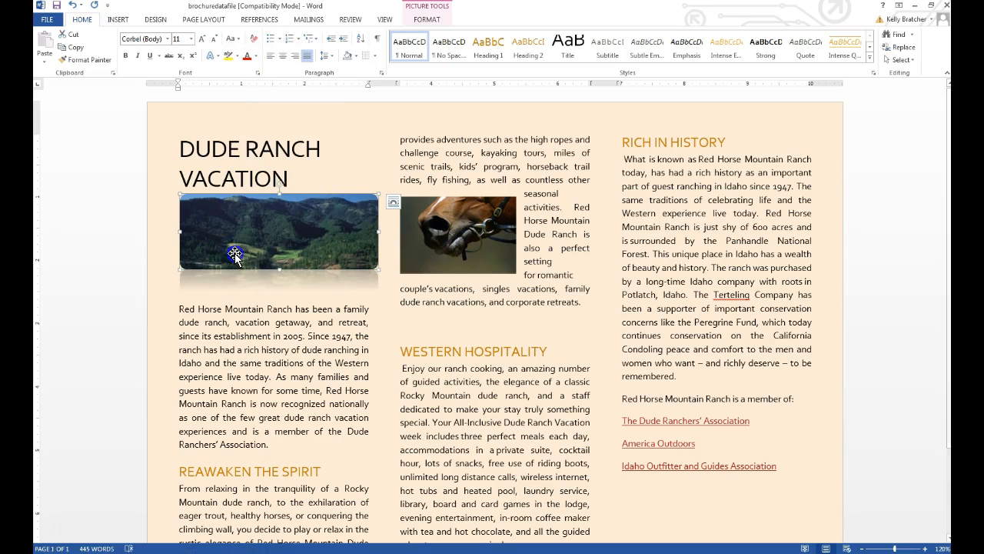
{"action": "left_click", "coordinate": [315, 400]}
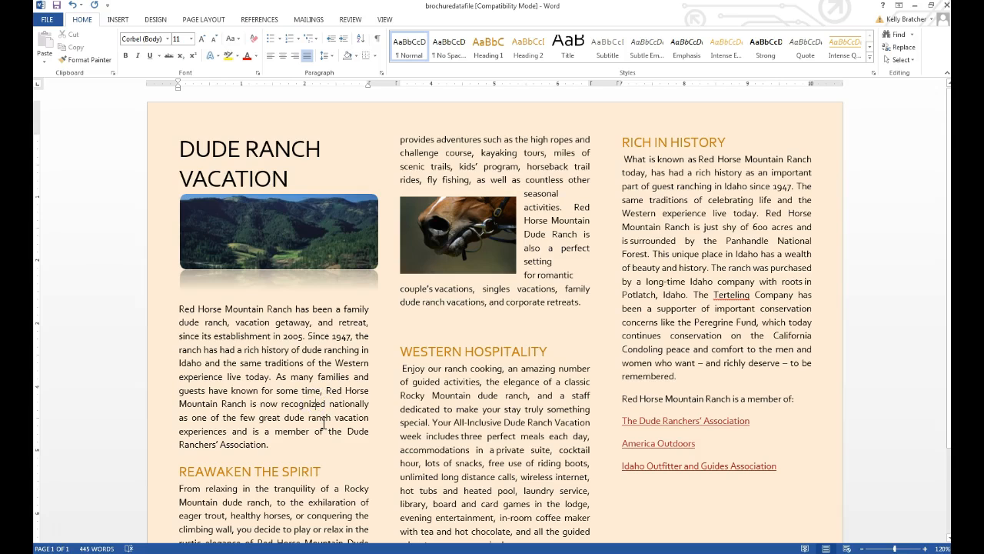
Step: Check which margin preset the page uses, leaving the choice as it is
{"action": "left_click", "coordinate": [206, 21]}
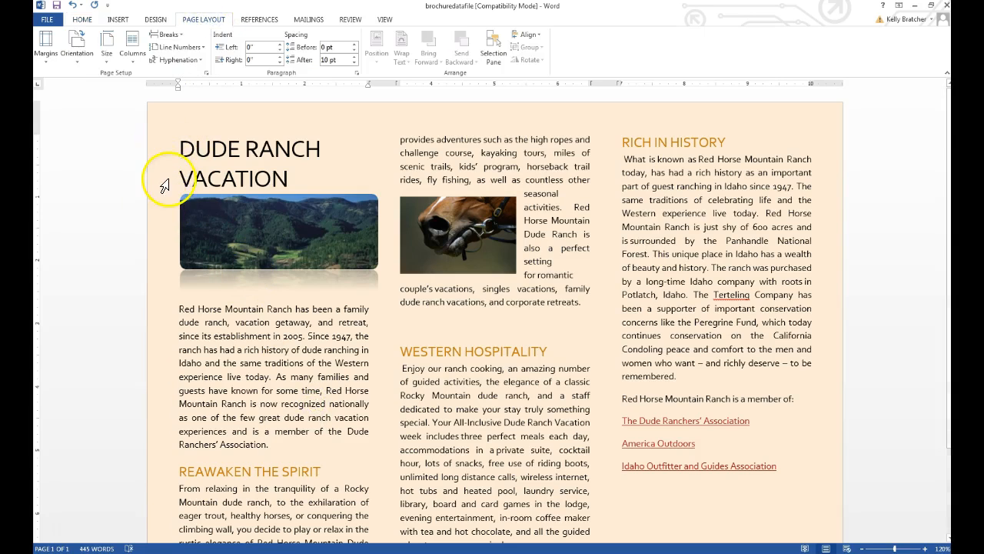
{"action": "left_click", "coordinate": [46, 60]}
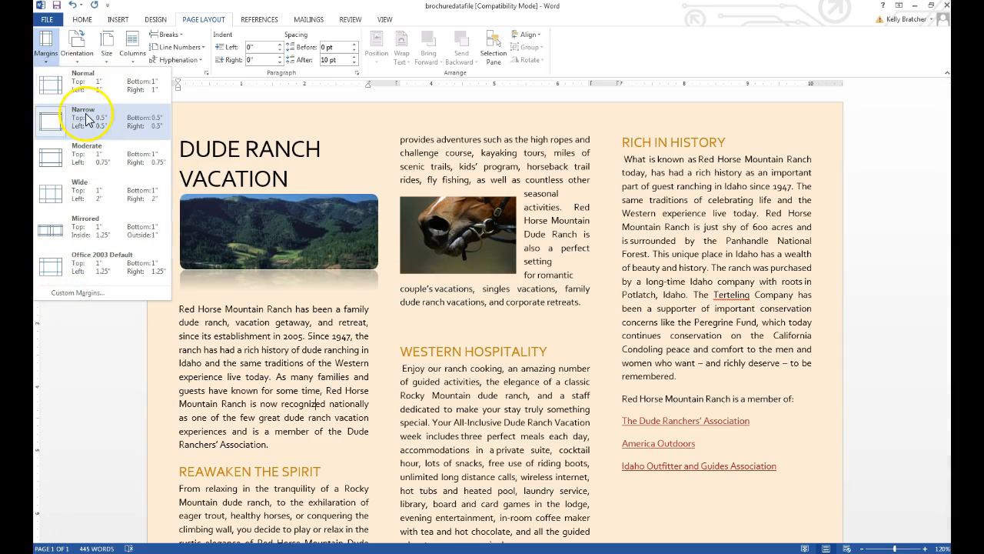
{"action": "left_click", "coordinate": [346, 180]}
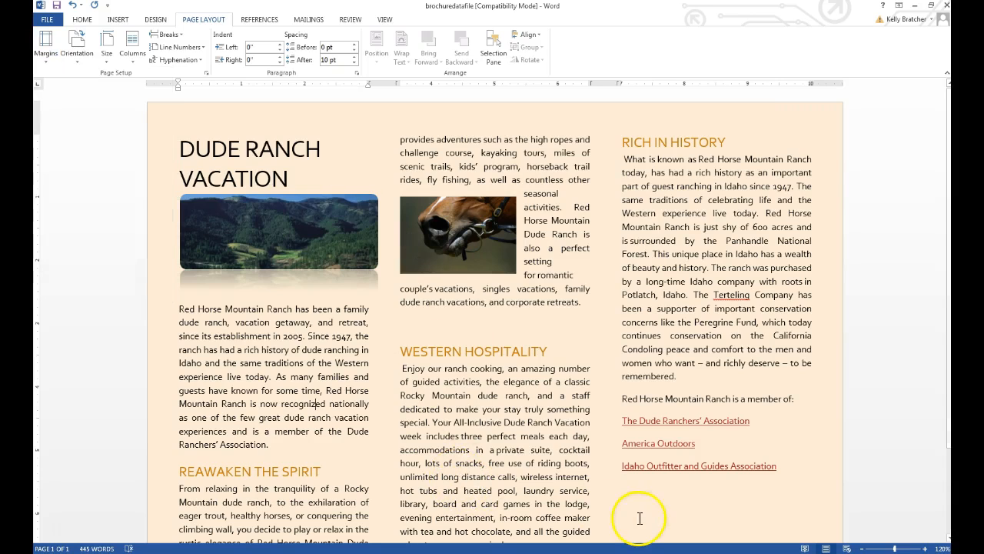
Step: Format the three association links at the end of "RICH IN HISTORY" as a bulleted list
{"action": "left_click_drag", "start_coordinate": [788, 465], "coordinate": [621, 423]}
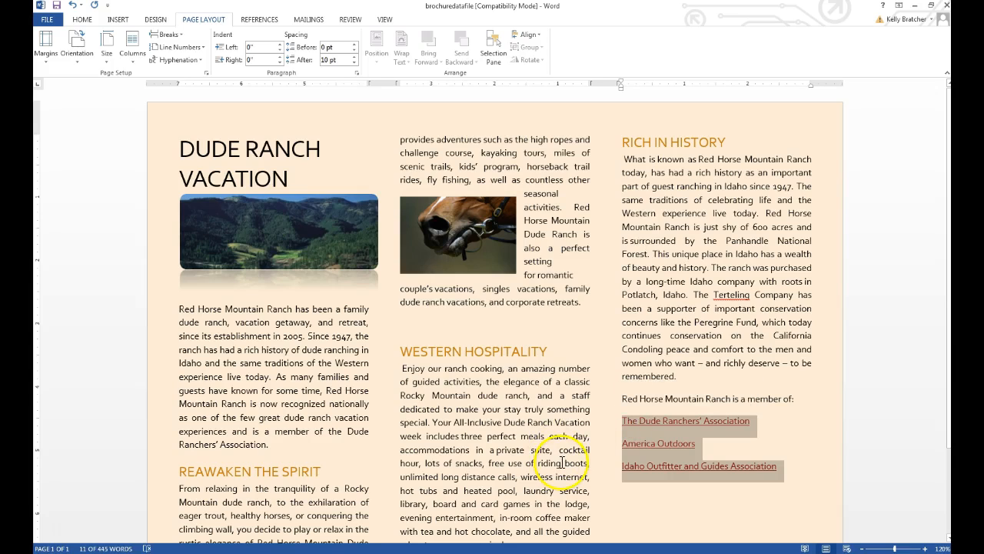
{"action": "left_click", "coordinate": [80, 21]}
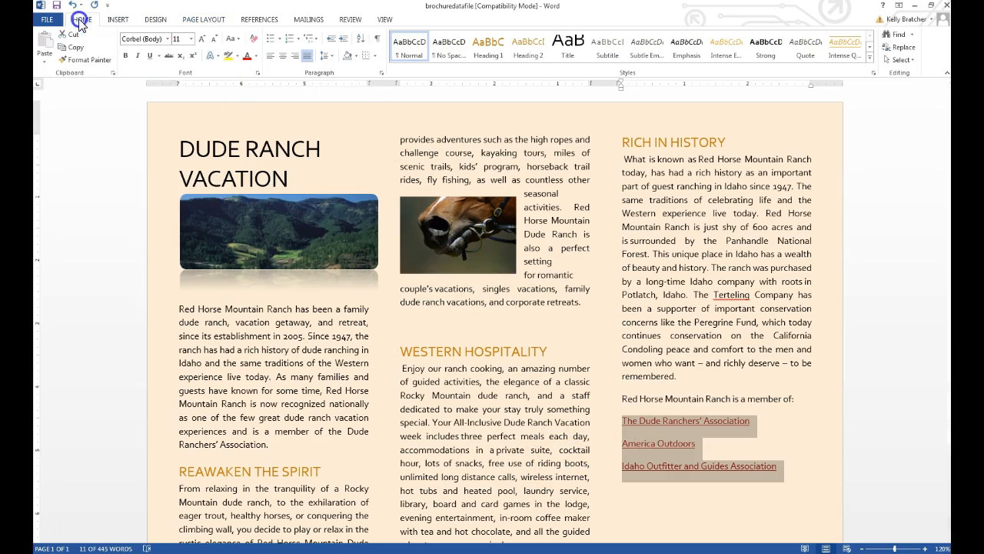
{"action": "left_click", "coordinate": [271, 39]}
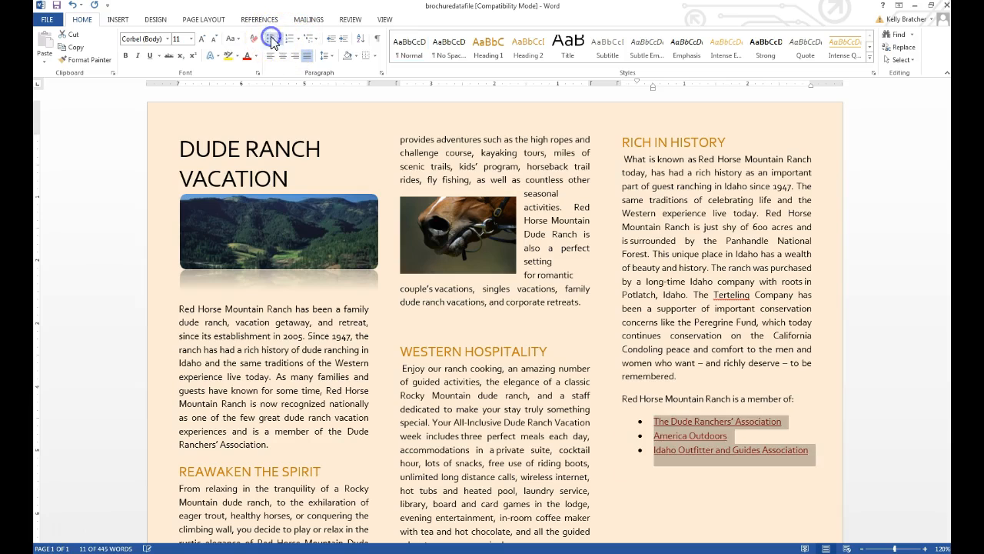
Step: Define a new picture bullet for the association list using the black horse silhouette from a Bing image search for "horse"
{"action": "left_click", "coordinate": [278, 41]}
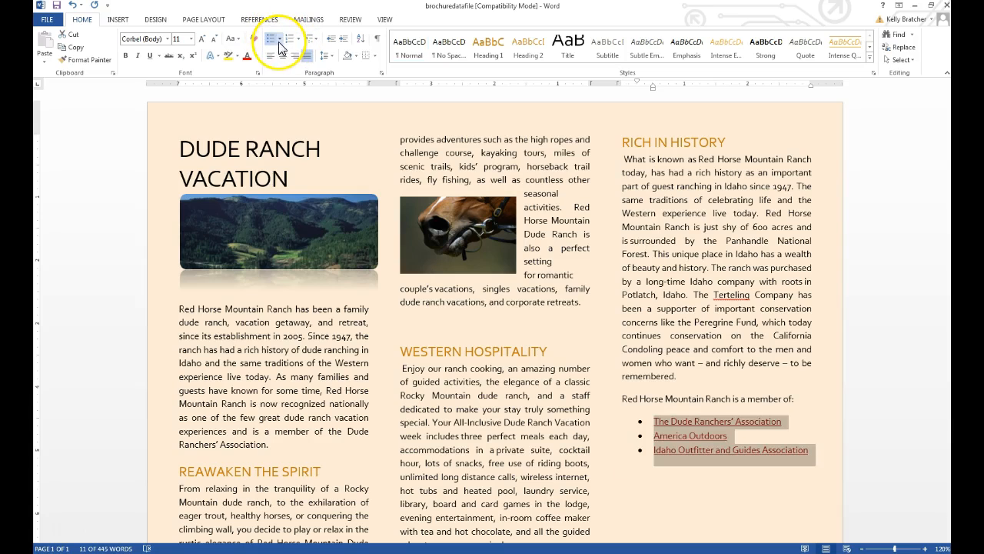
{"action": "left_click", "coordinate": [279, 41]}
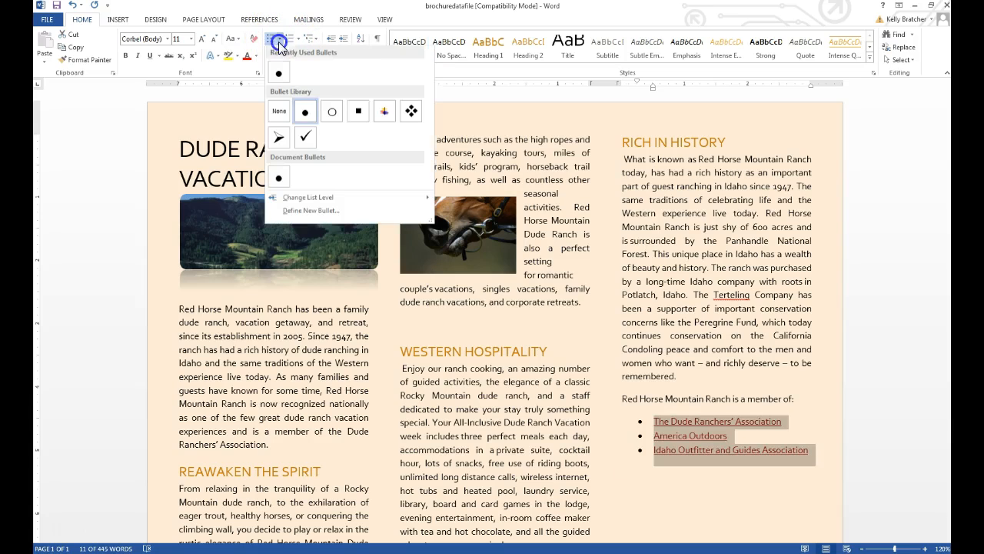
{"action": "left_click", "coordinate": [311, 210]}
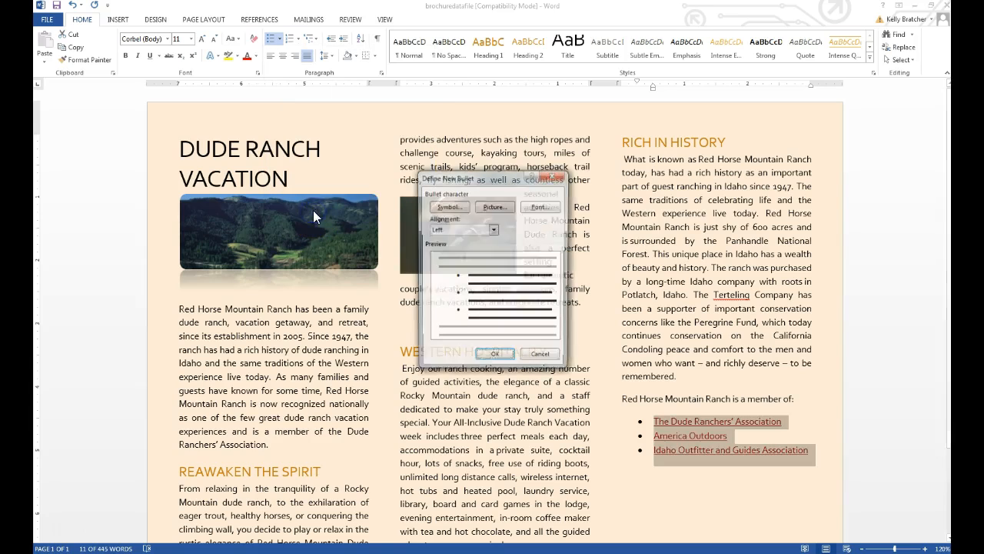
{"action": "left_click", "coordinate": [503, 211]}
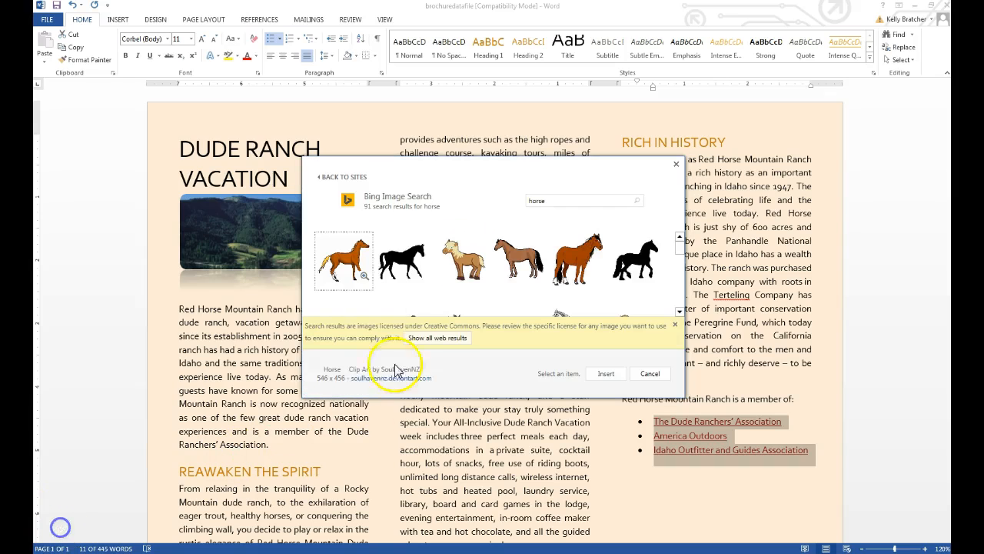
{"action": "left_click", "coordinate": [393, 266]}
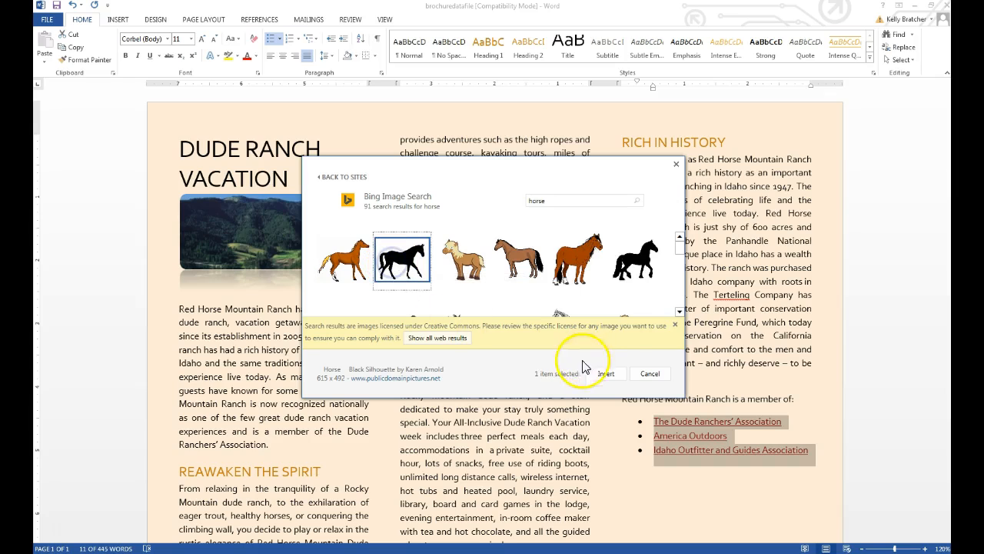
{"action": "left_click", "coordinate": [606, 374]}
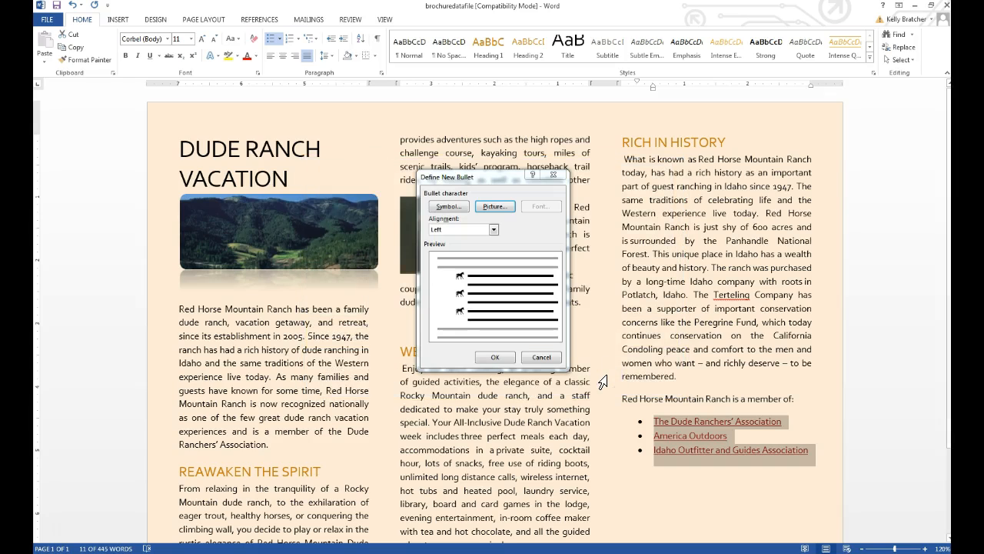
{"action": "left_click", "coordinate": [494, 358]}
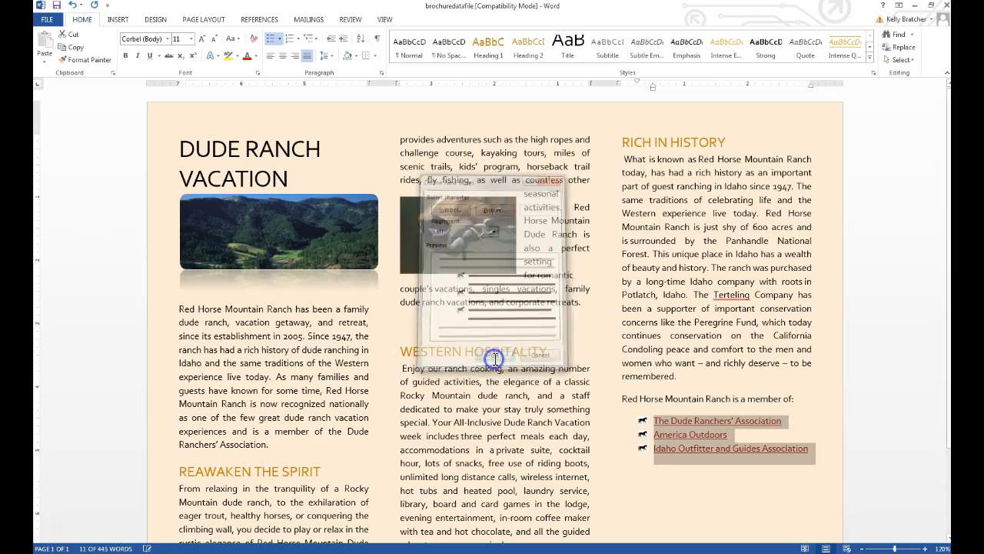
{"action": "left_click", "coordinate": [659, 493]}
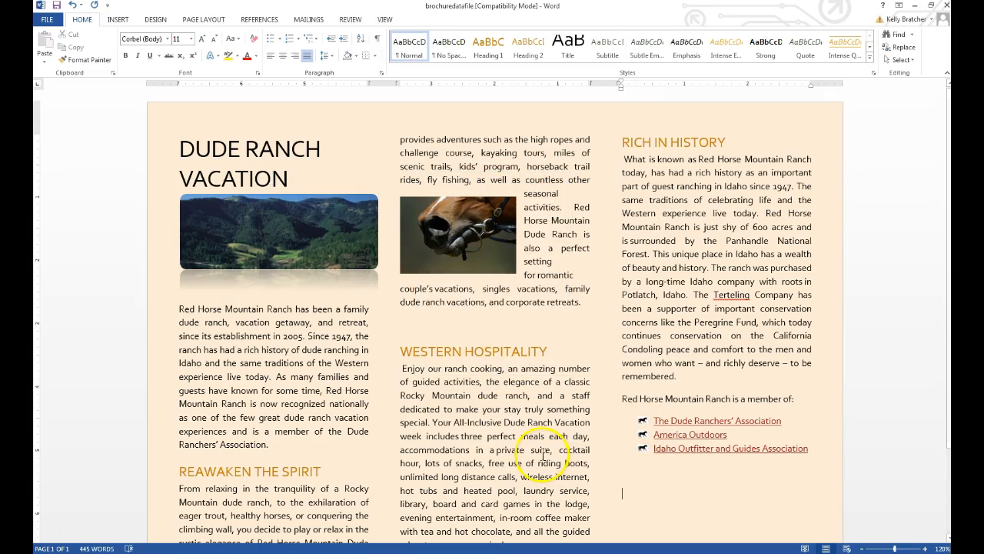
Step: Insert a Stacked List SmartArt graphic on the blank line above "WESTERN HOSPITALITY" and recolor it with the fourth Colorful option
{"action": "scroll", "coordinate": [532, 450], "scroll_direction": "down", "scroll_amount": 3}
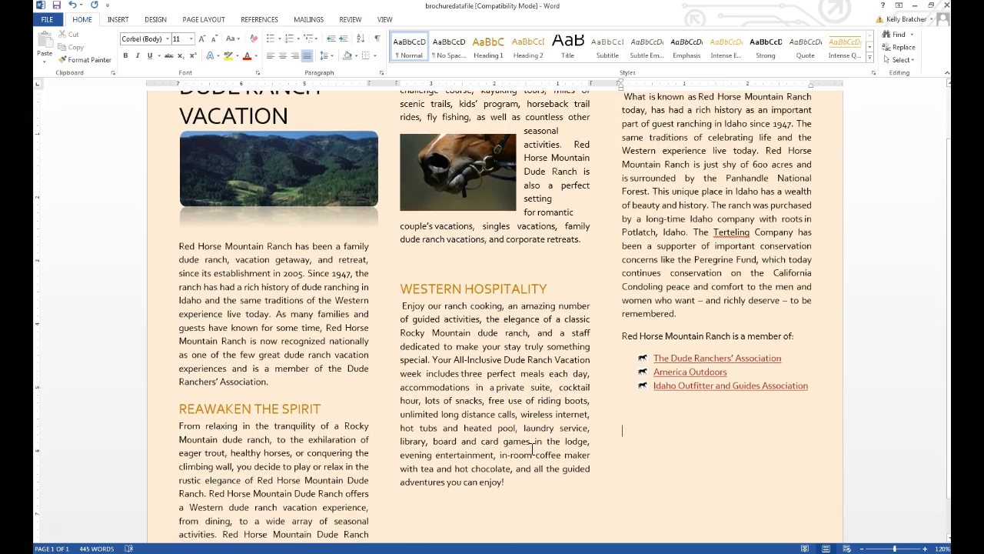
{"action": "scroll", "coordinate": [532, 450], "scroll_direction": "up", "scroll_amount": 1}
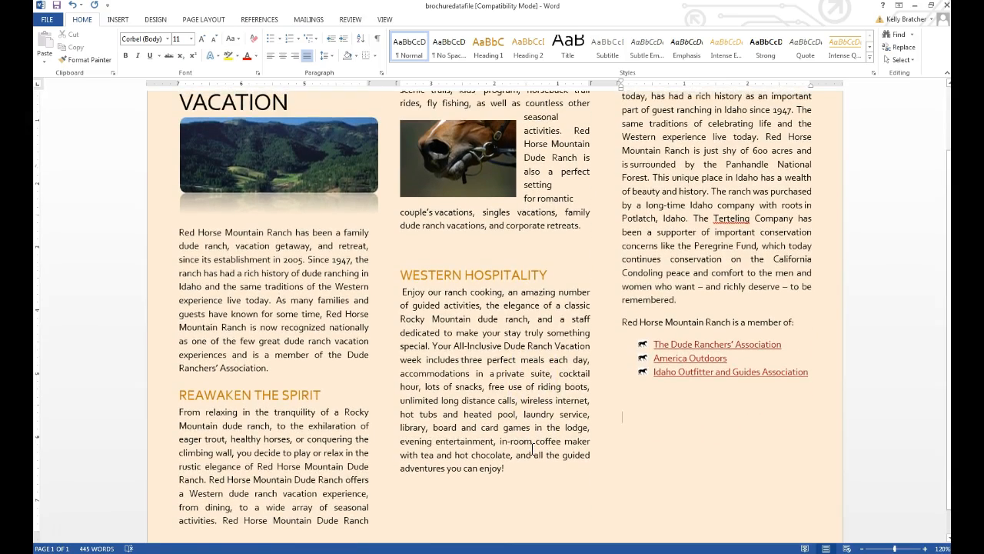
{"action": "left_click", "coordinate": [395, 243]}
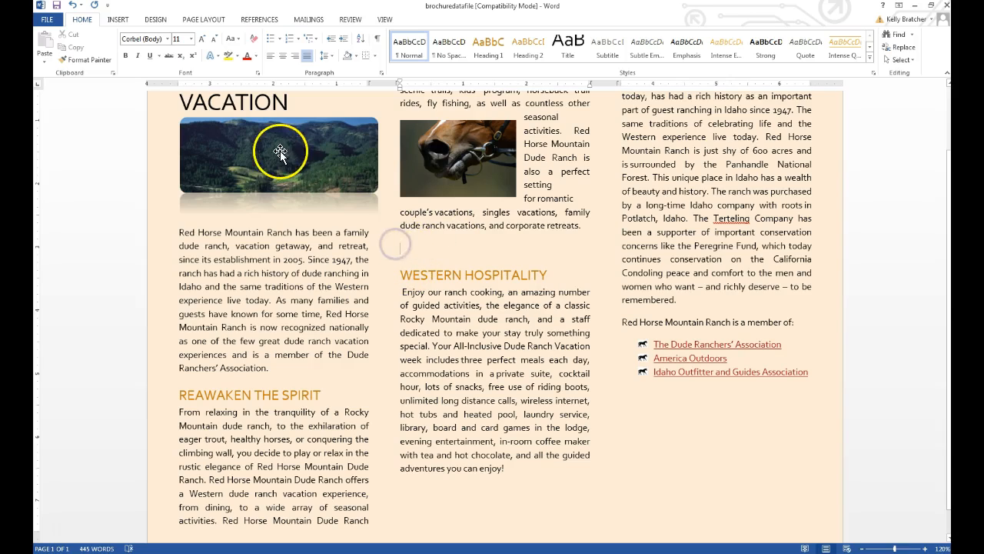
{"action": "left_click", "coordinate": [118, 21]}
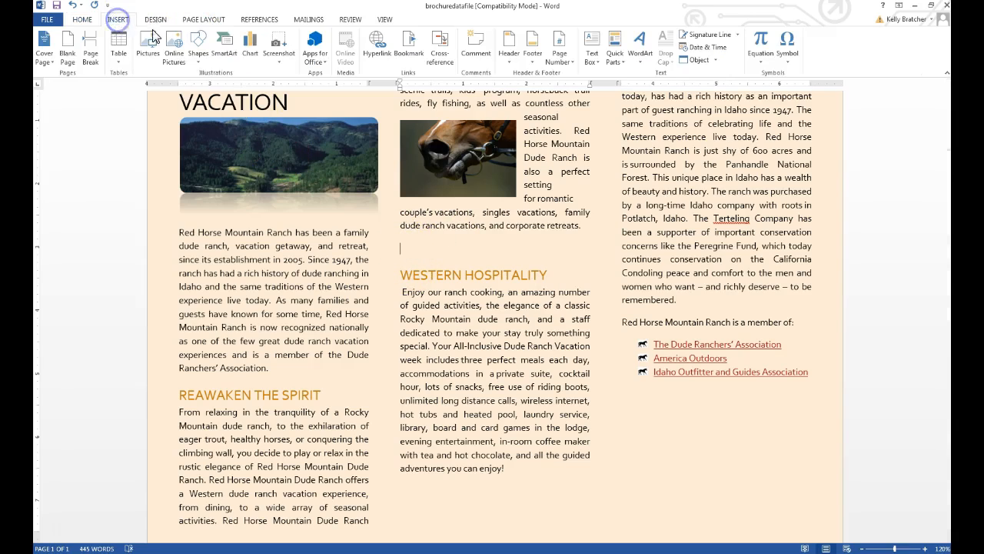
{"action": "left_click", "coordinate": [222, 55]}
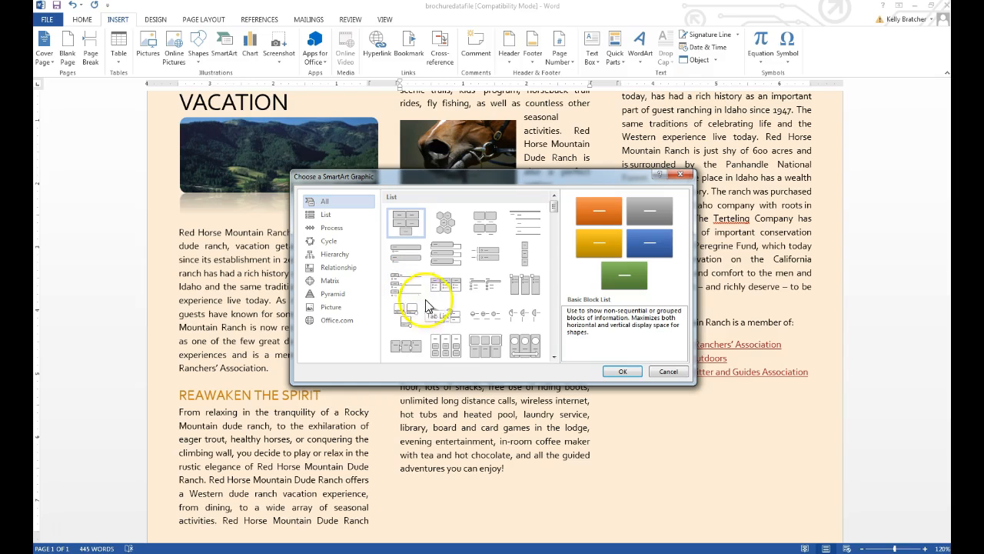
{"action": "left_click", "coordinate": [446, 317]}
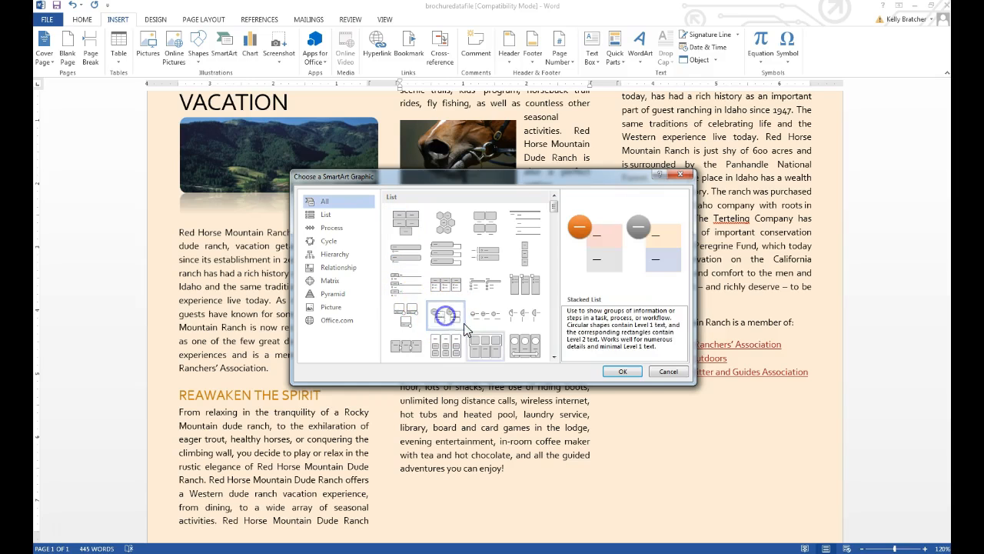
{"action": "left_click", "coordinate": [623, 371]}
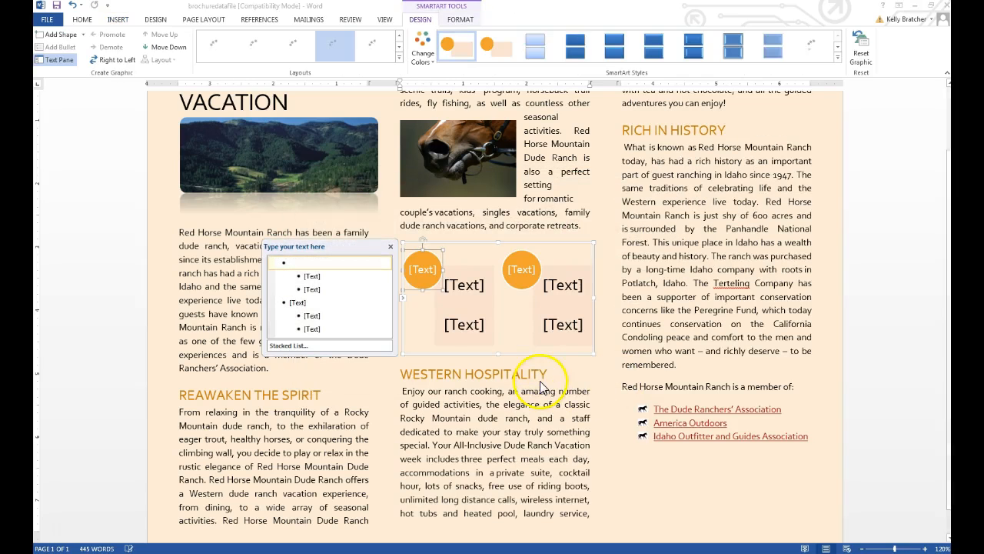
{"action": "left_click", "coordinate": [423, 50]}
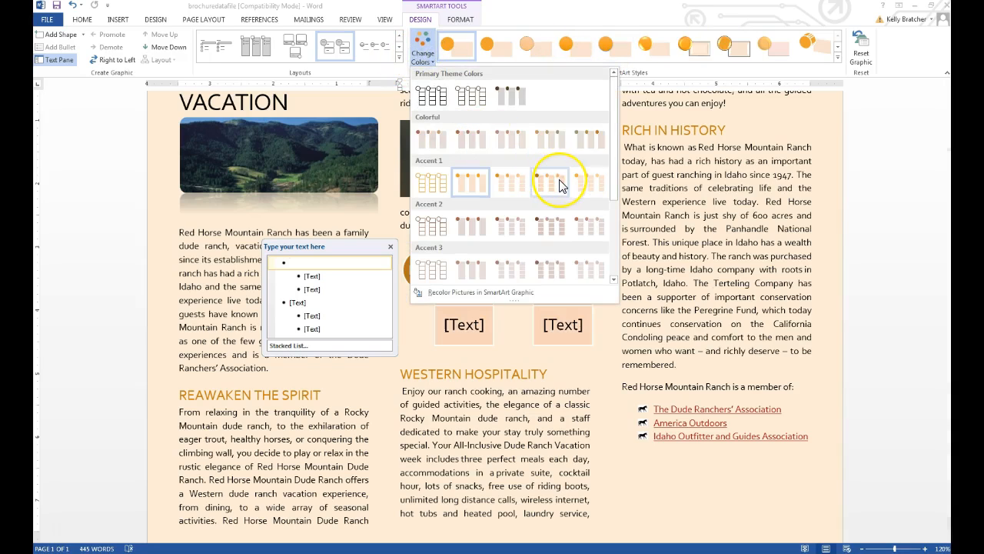
{"action": "left_click", "coordinate": [559, 143]}
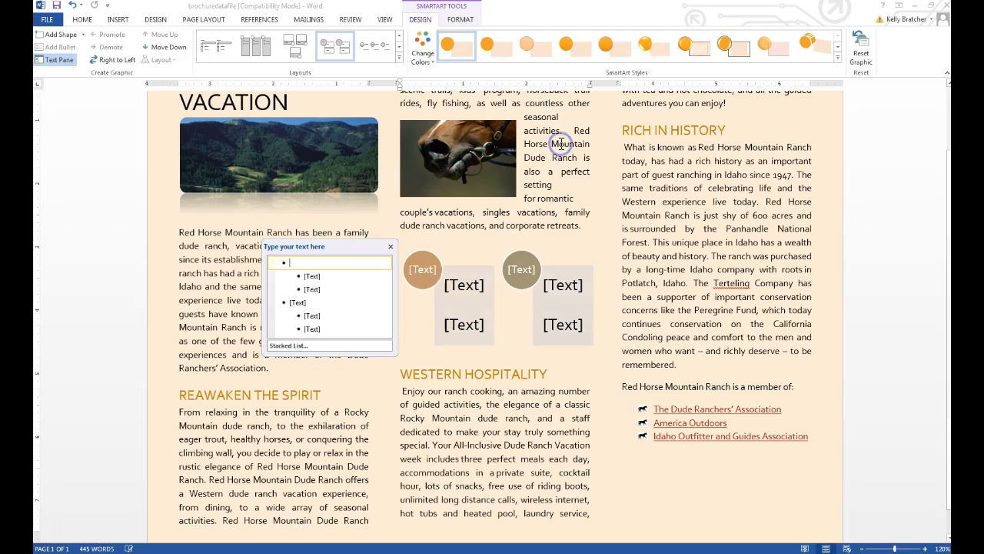